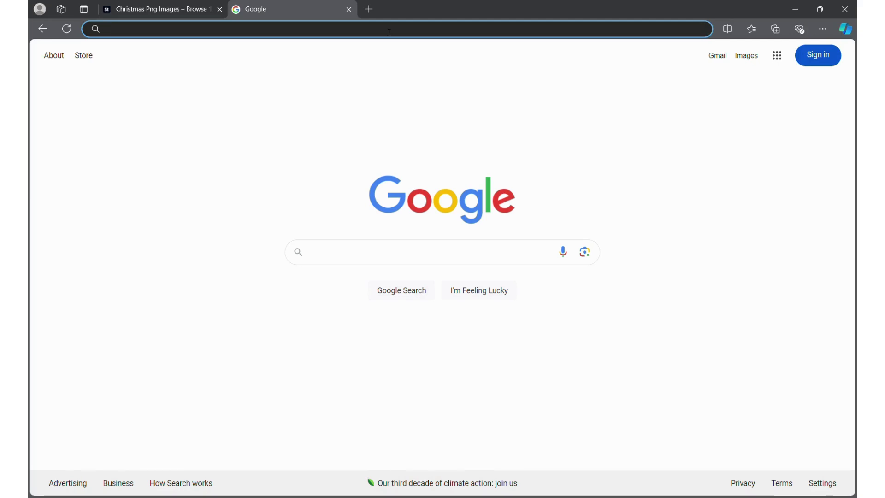
Open pexels.com and rerun the recent Holiday photo search
type("pex")
key("Return")
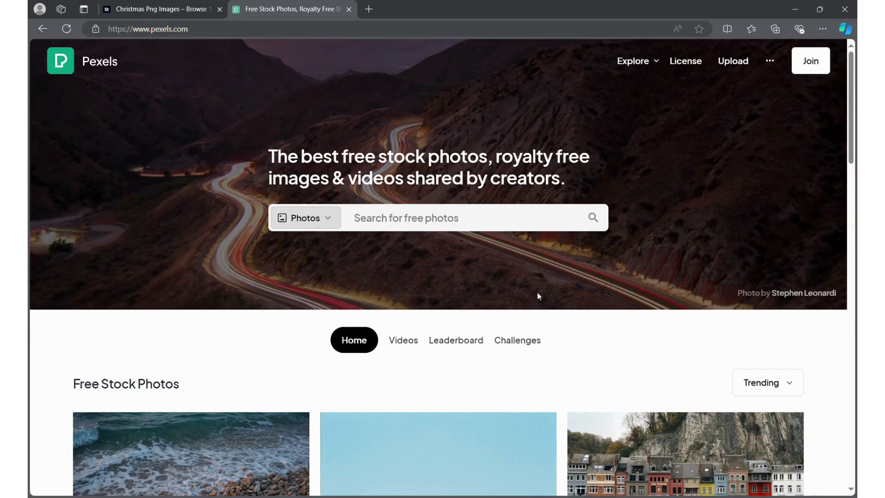
scroll(540, 291, "down", 15)
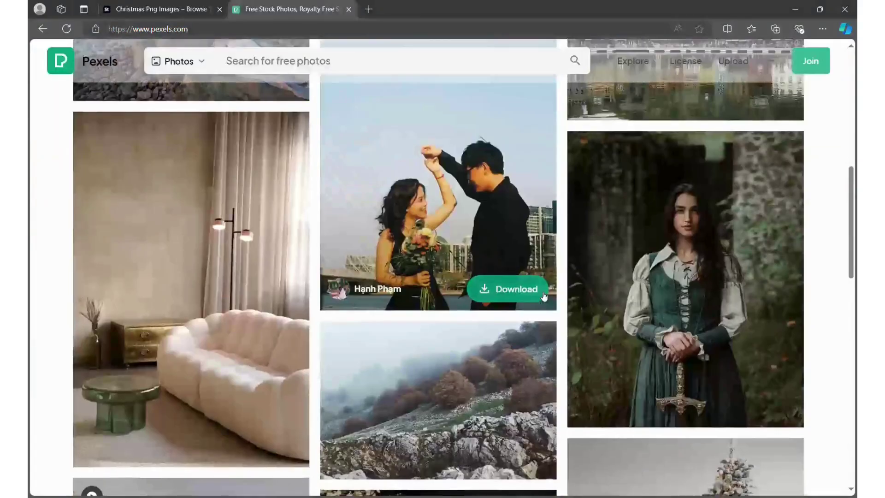
scroll(544, 297, "down", 20)
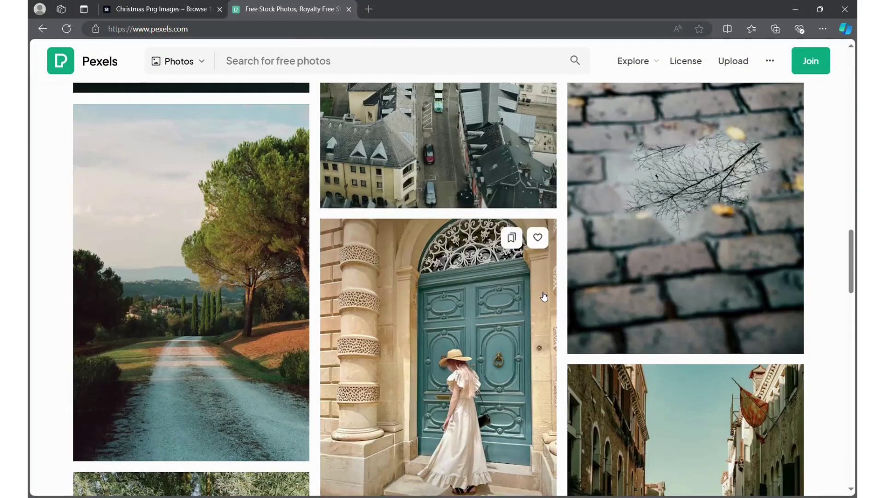
scroll(544, 296, "down", 15)
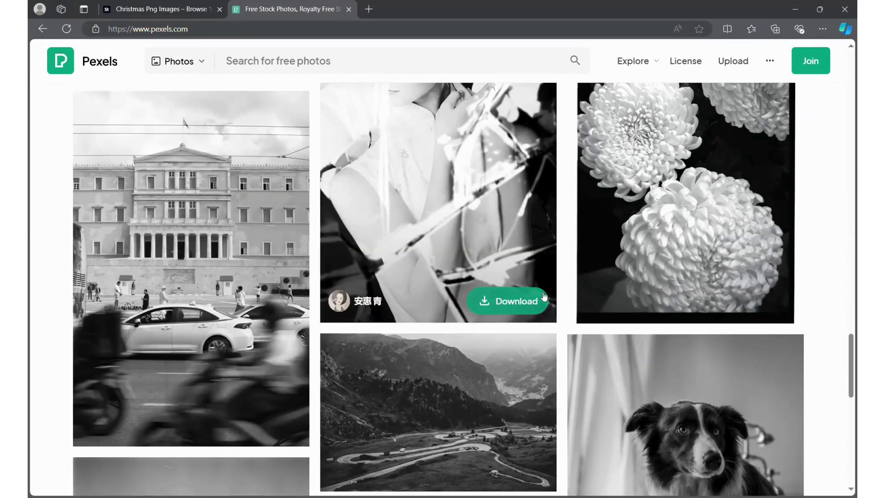
scroll(543, 296, "down", 5)
scroll(544, 296, "up", 20)
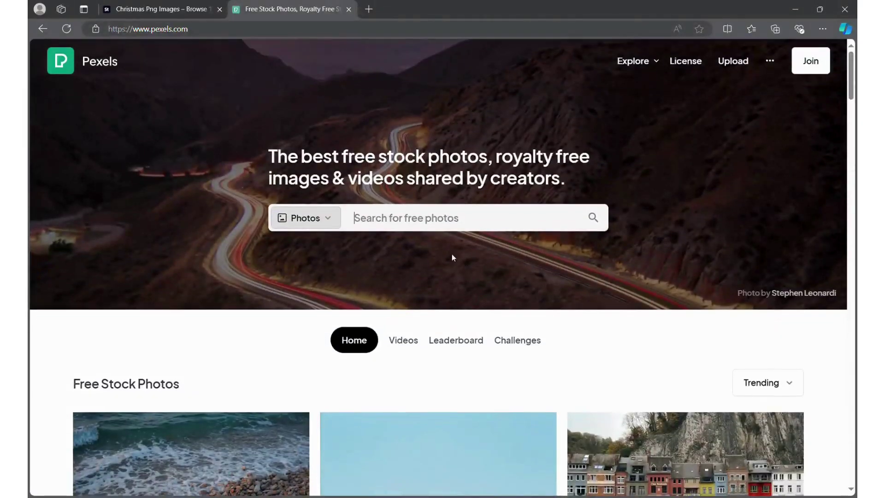
left_click(424, 218)
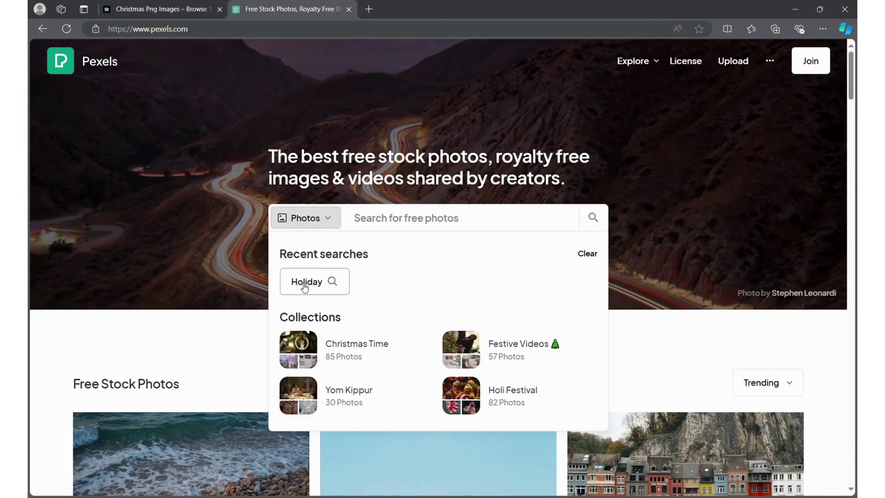
left_click(304, 282)
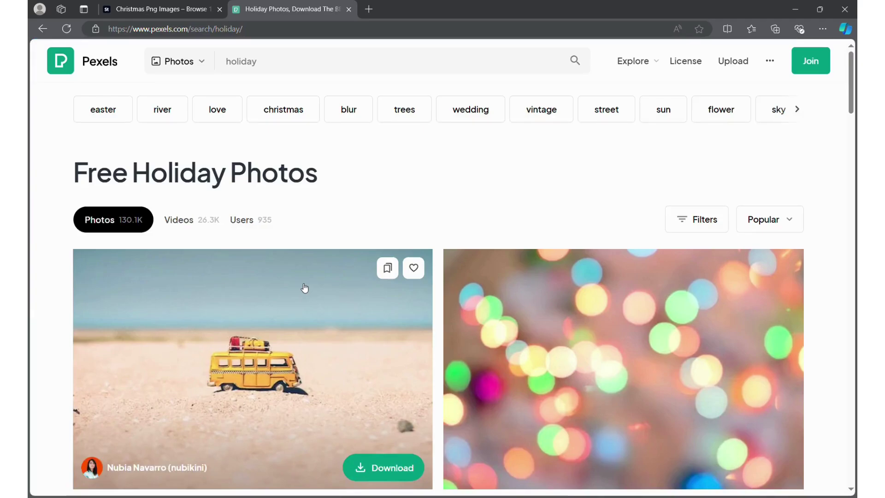
From the holiday results, download the photo of candy canes and green garland above a blank white background
scroll(338, 182, "down", 4)
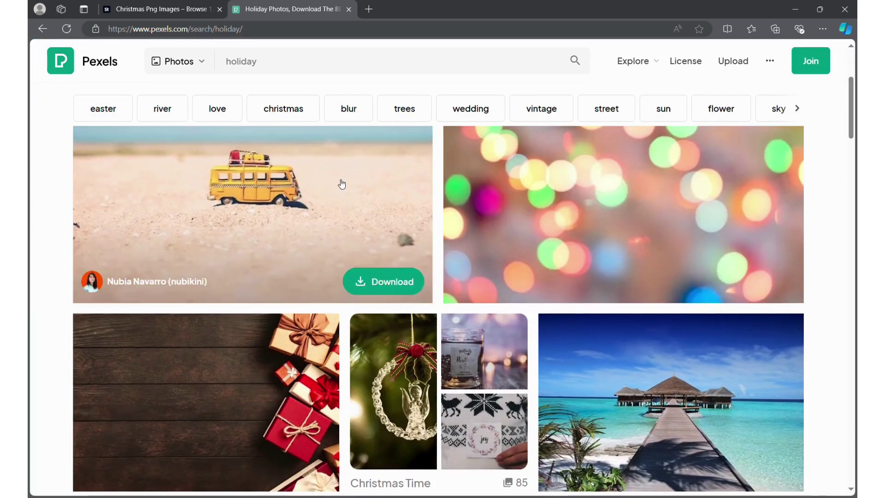
scroll(342, 184, "down", 3)
scroll(339, 182, "down", 5)
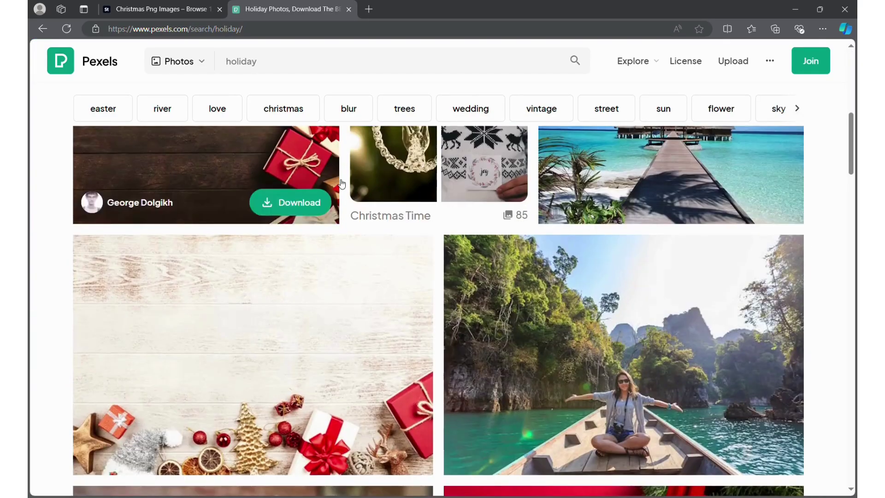
scroll(341, 184, "down", 4)
scroll(341, 184, "down", 4)
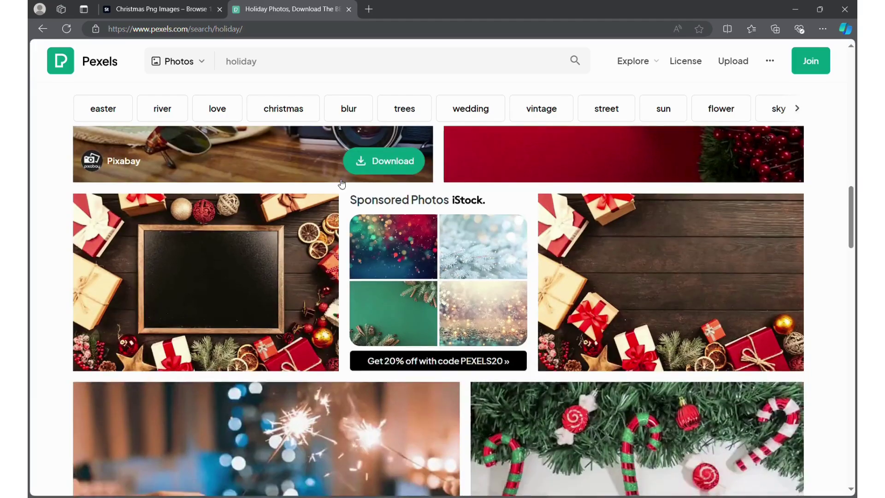
scroll(342, 184, "down", 5)
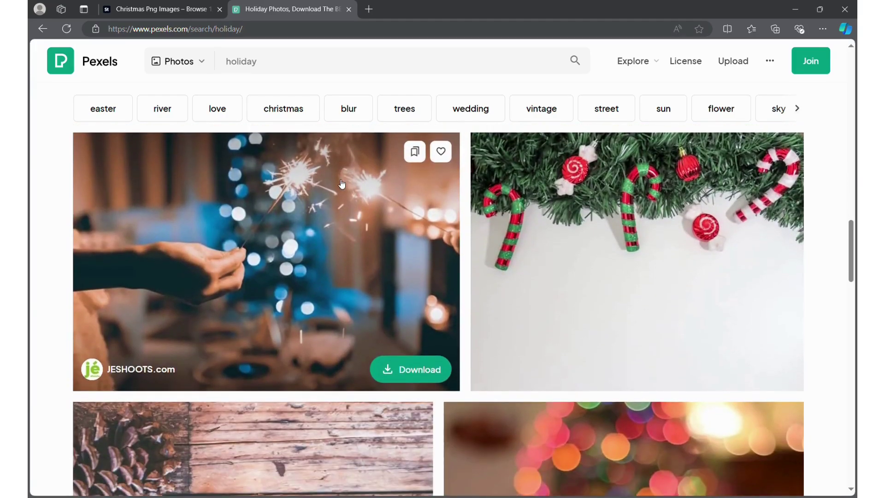
scroll(341, 183, "down", 10)
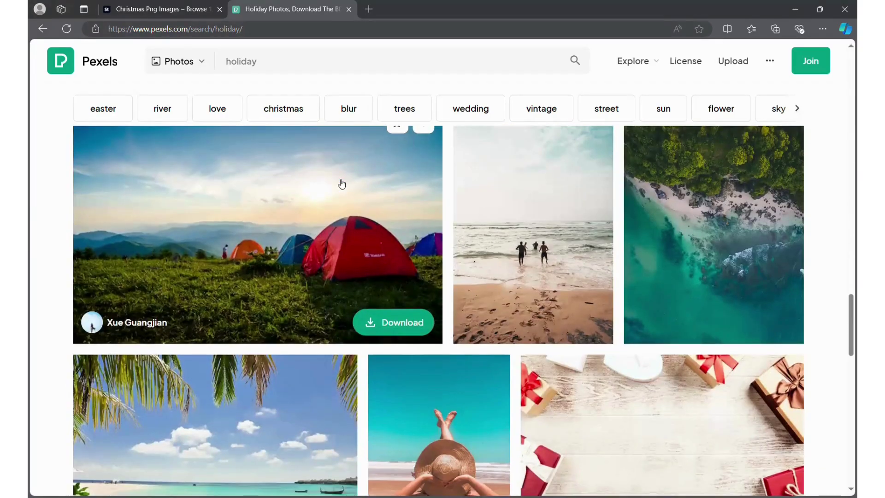
scroll(341, 184, "up", 6)
scroll(342, 184, "up", 8)
scroll(342, 184, "down", 2)
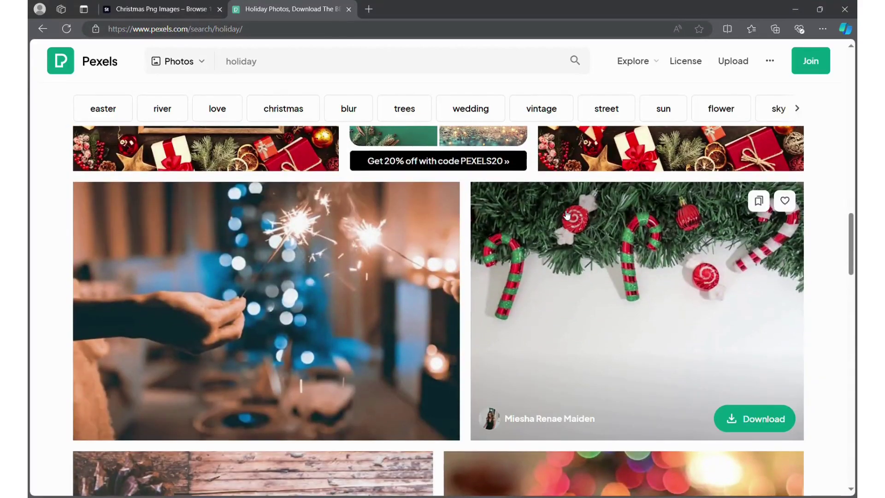
left_click(595, 295)
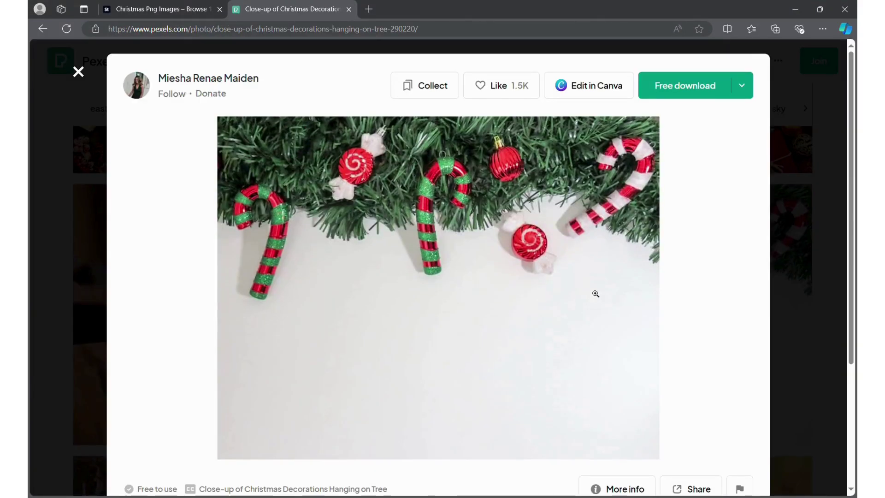
left_click(672, 87)
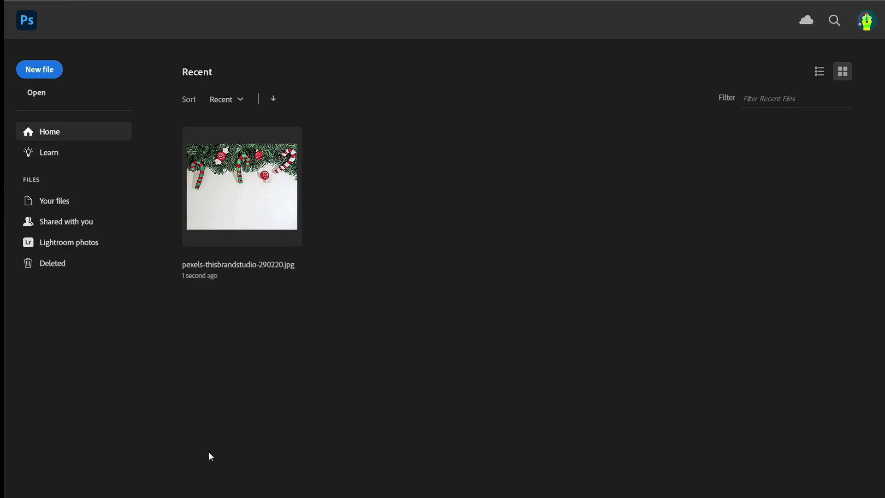
Switch to Photoshop, open pexels-thisbrandstudio-290220.jpg, and draw a wide paragraph text box across the white area below the garland
left_click(39, 93)
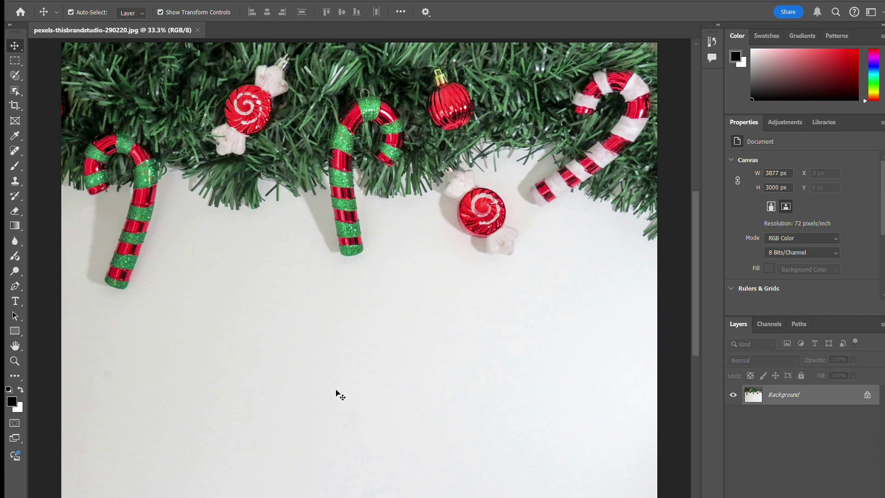
left_click(15, 300)
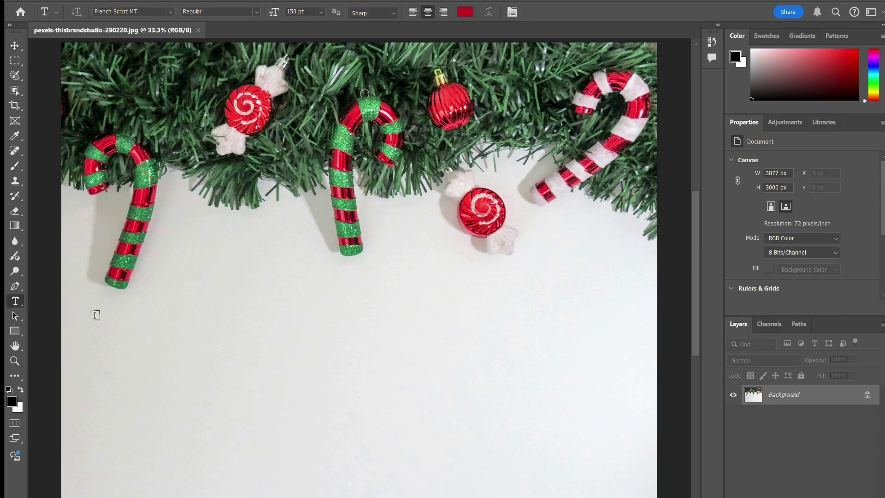
left_click_drag(100, 315, 621, 451)
key("Escape")
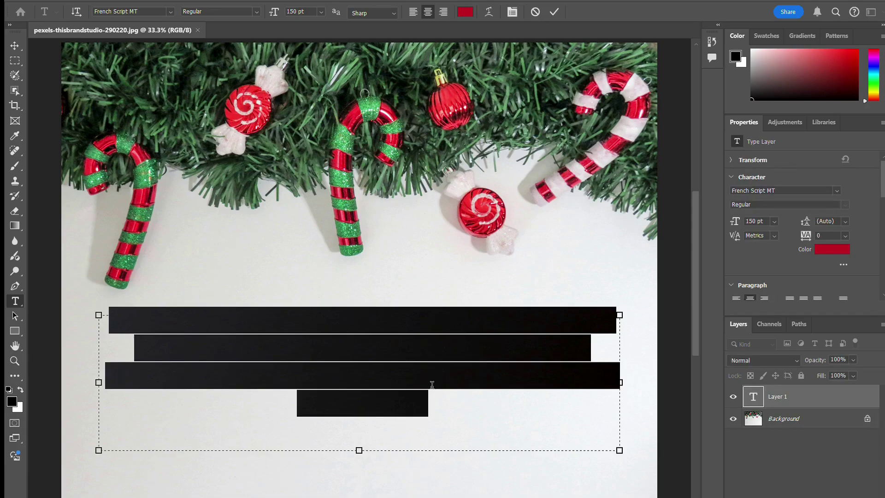
Replace the placeholder text with "Happy Holidays from St. John the Baptist Parish Library!"
left_click(426, 405)
left_click_drag(432, 405, 64, 333)
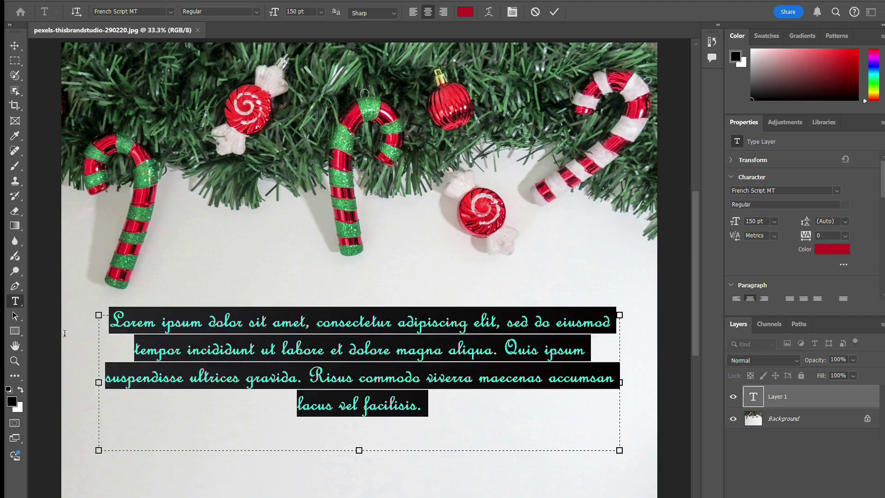
key("BackSpace")
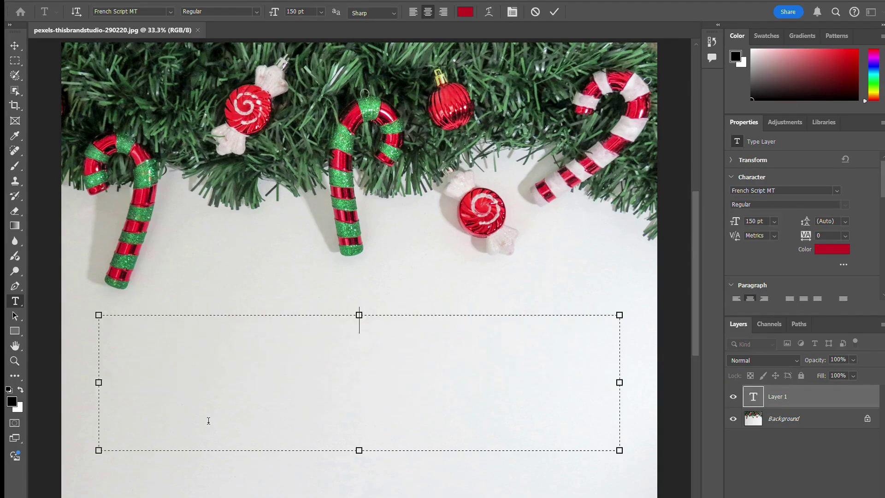
type("Ka")
type("ppy H")
type("ol")
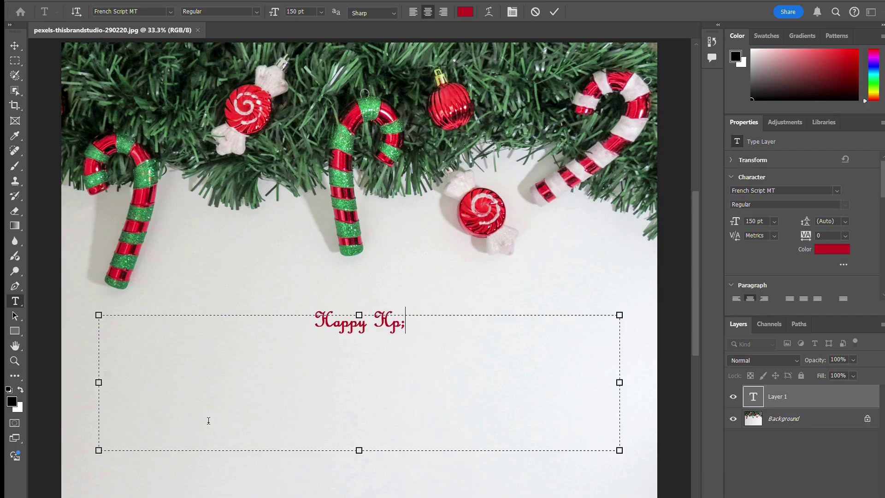
key("BackSpace")
key("BackSpace")
type("ol")
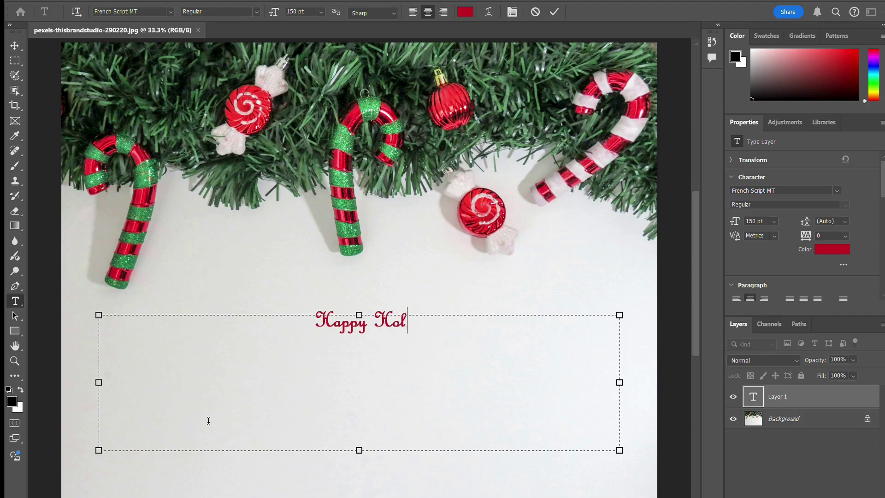
type("idays fro")
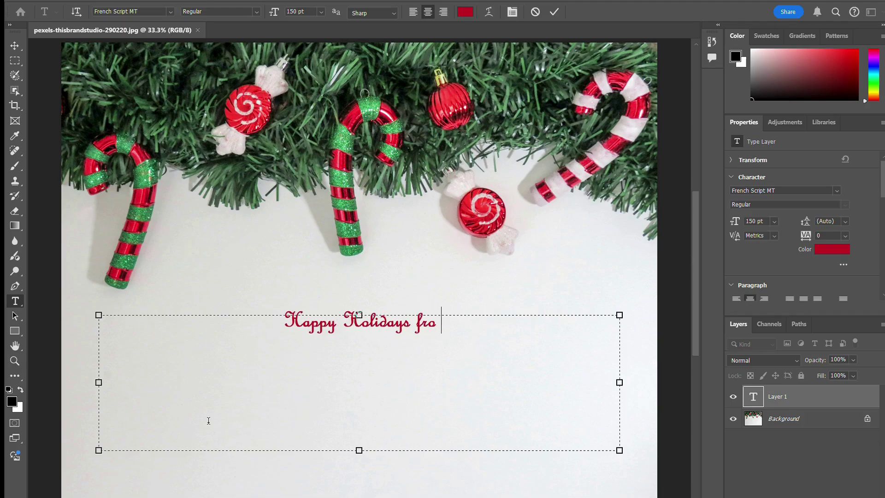
type("m St. J")
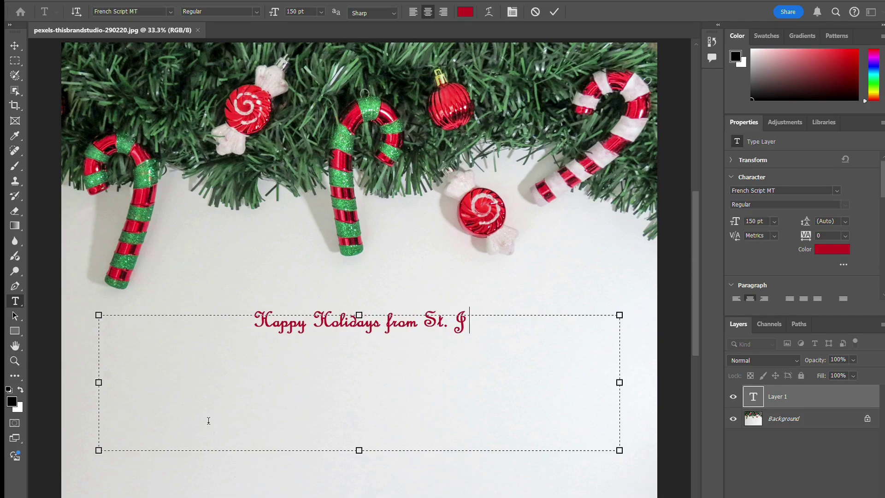
type("ohn the ")
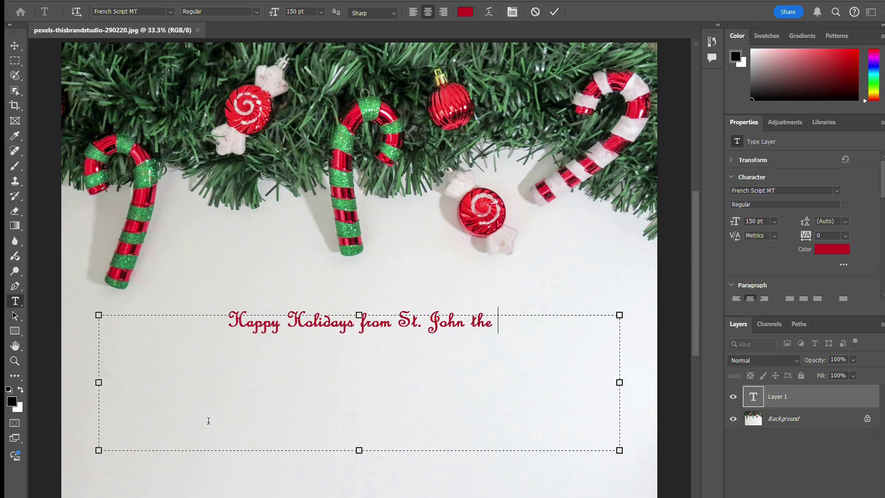
type("Baptist ")
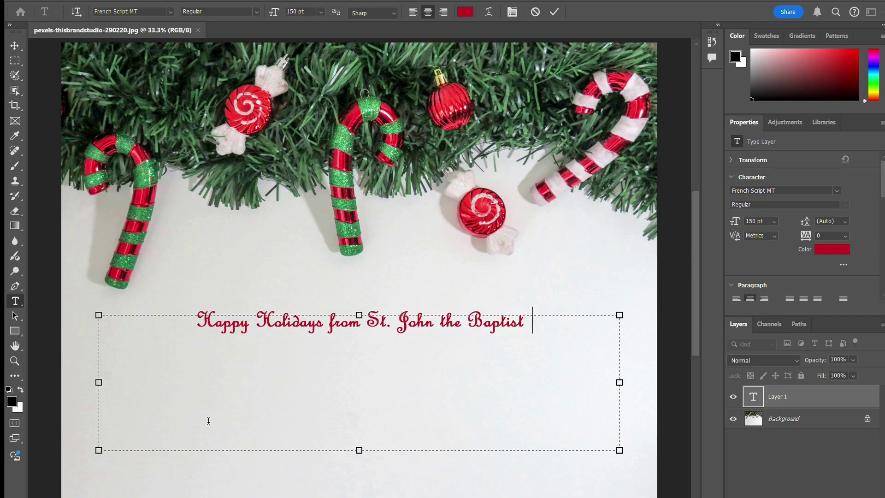
type("Parish Lib")
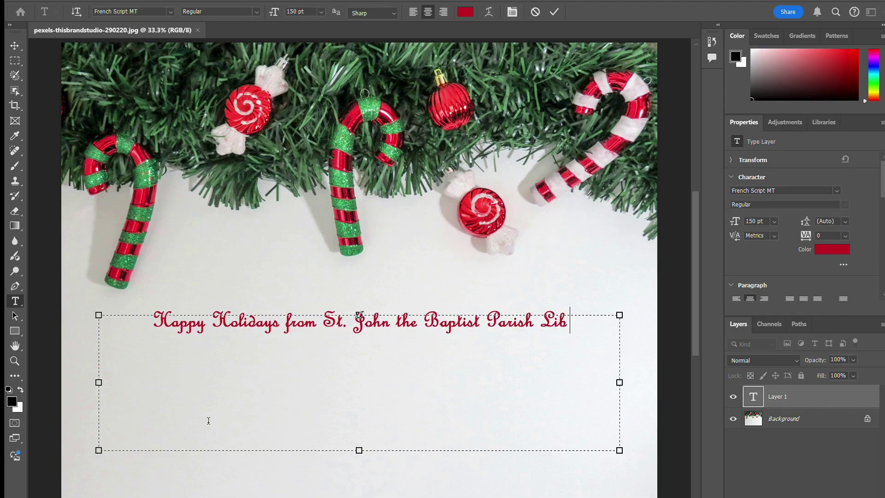
type("rary!")
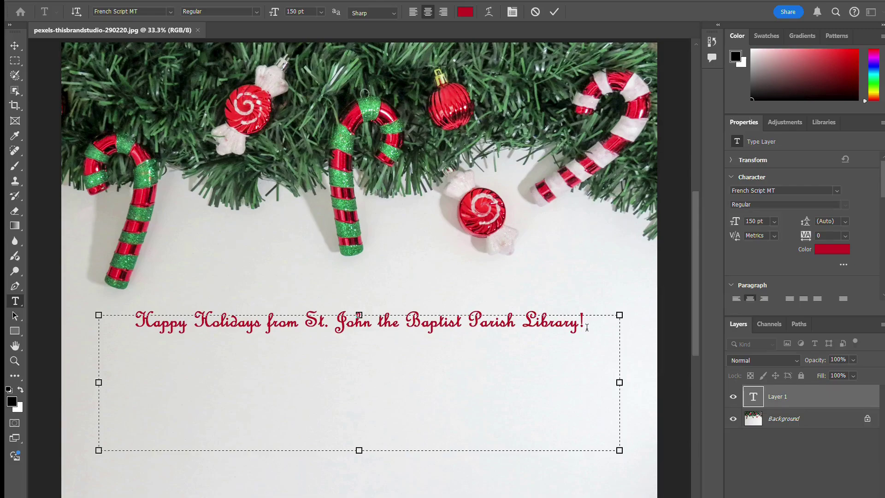
Set the font size of the whole greeting to 300 pt
left_click(261, 324)
left_click(593, 321)
left_click_drag(593, 320, 27, 322)
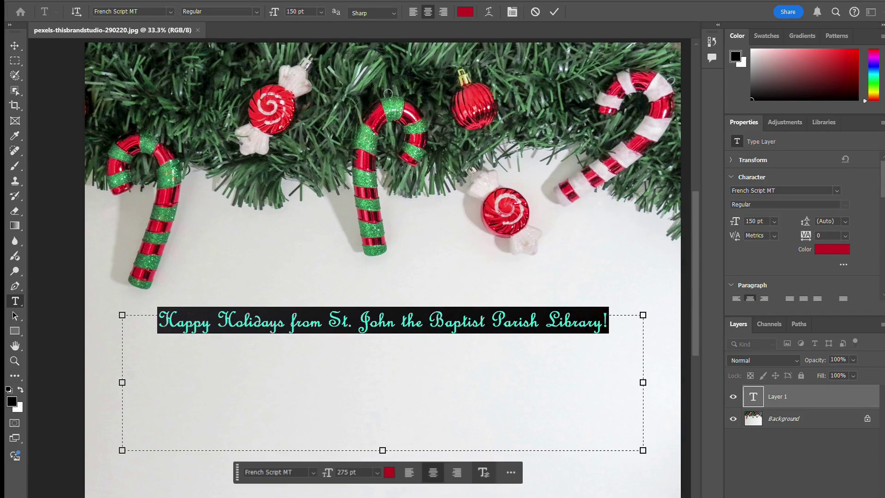
type("300")
key("Return")
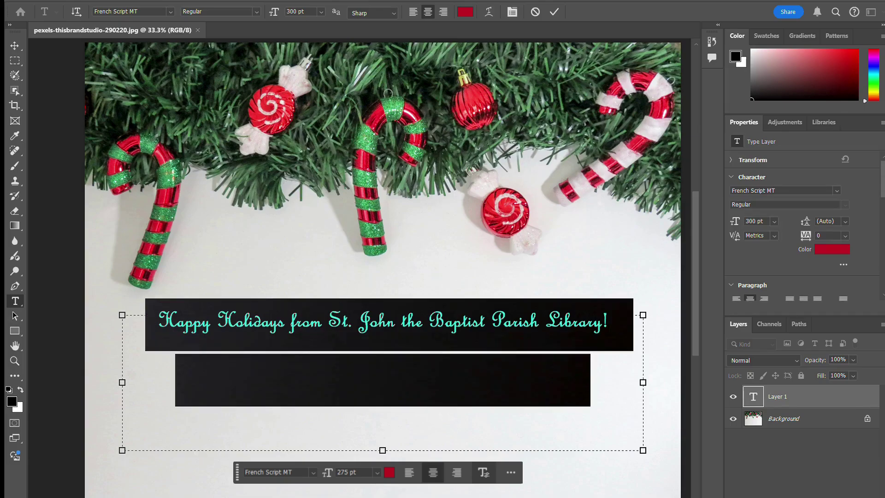
Insert a line break before "St. John" so the greeting's second line starts there
left_click(587, 394)
left_click(483, 319)
key("Return")
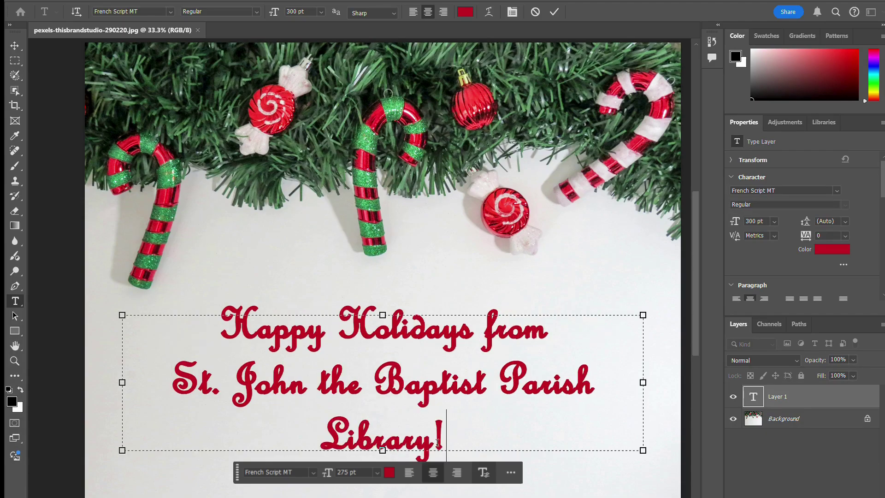
Set the font size of the entire greeting to 275 pt
key("ctrl+a")
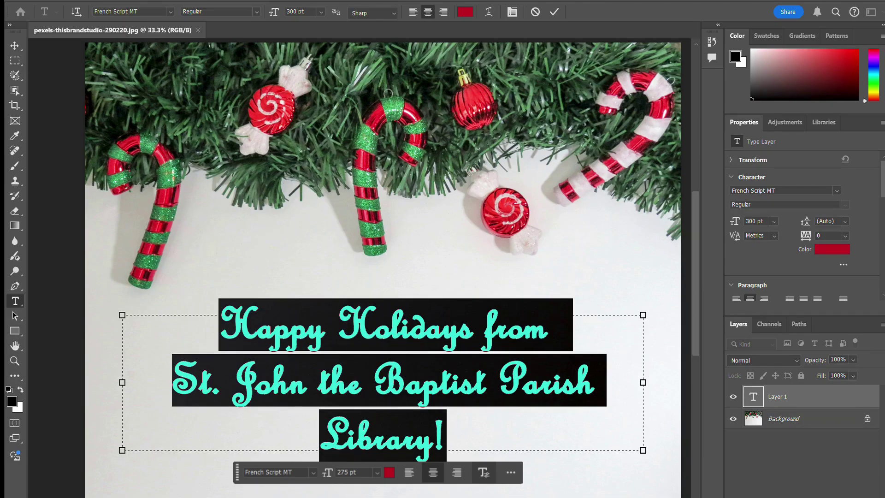
key("Return")
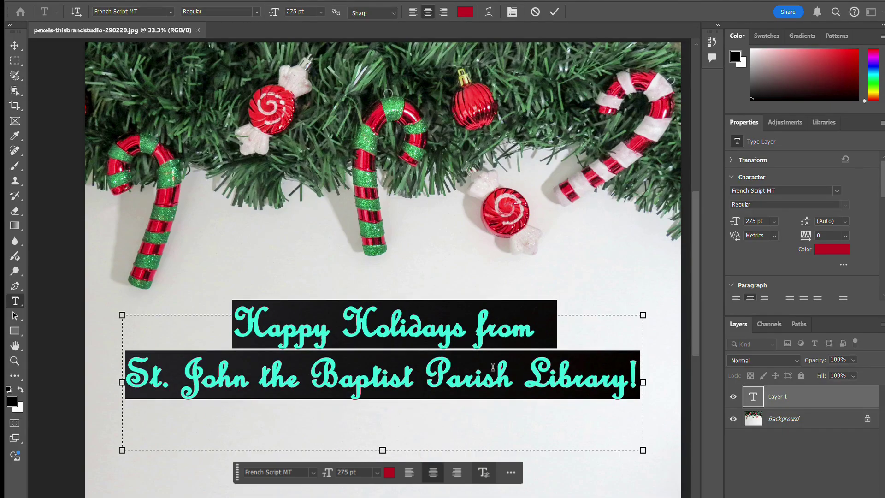
left_click(504, 404)
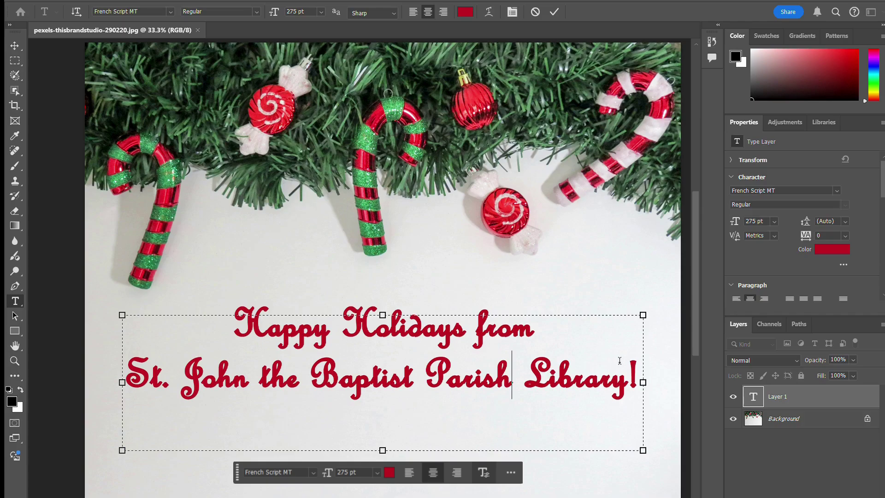
Select the entire two-line greeting and apply faux bold to it
left_click(633, 379)
left_click_drag(634, 379, 243, 282)
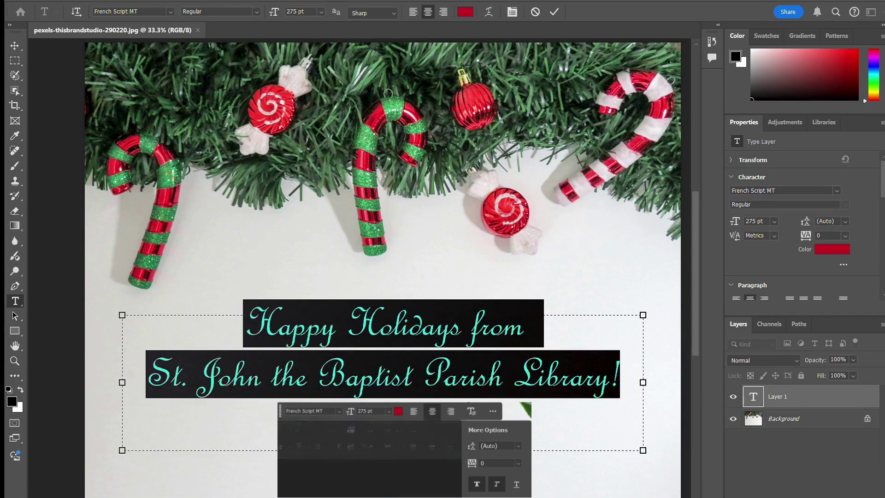
left_click(401, 375)
left_click(619, 382)
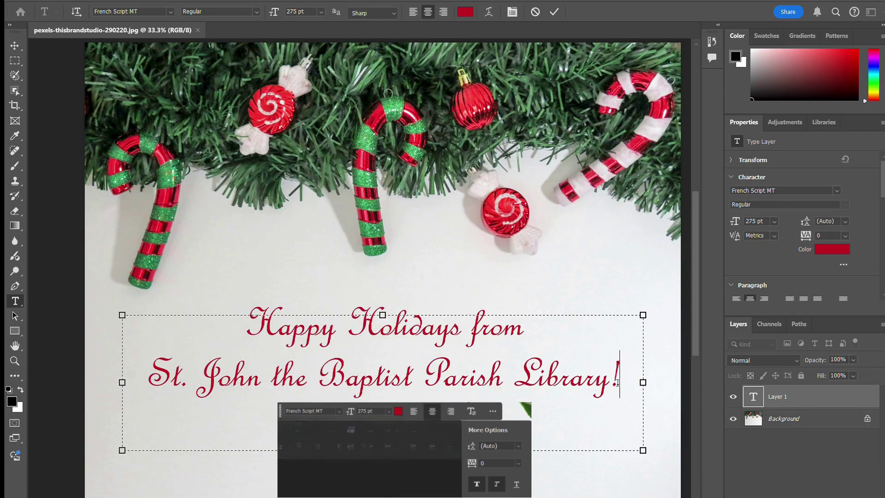
key("ctrl+a")
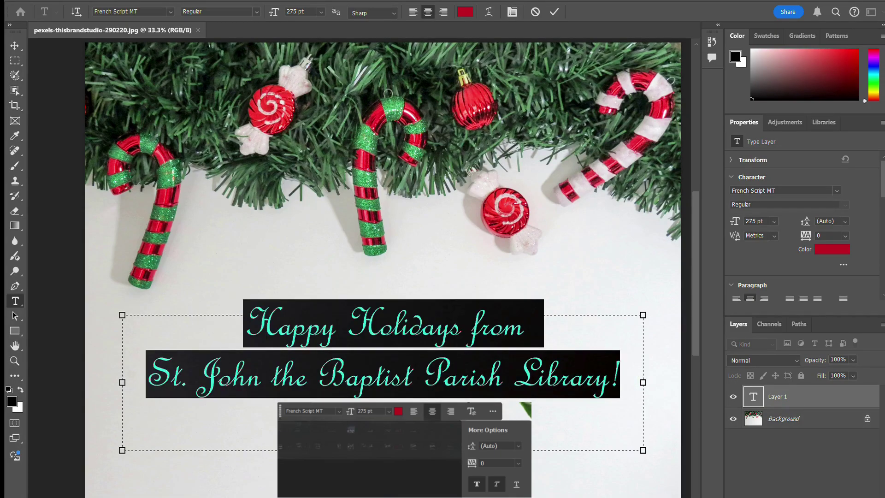
key("ctrl+shift+b")
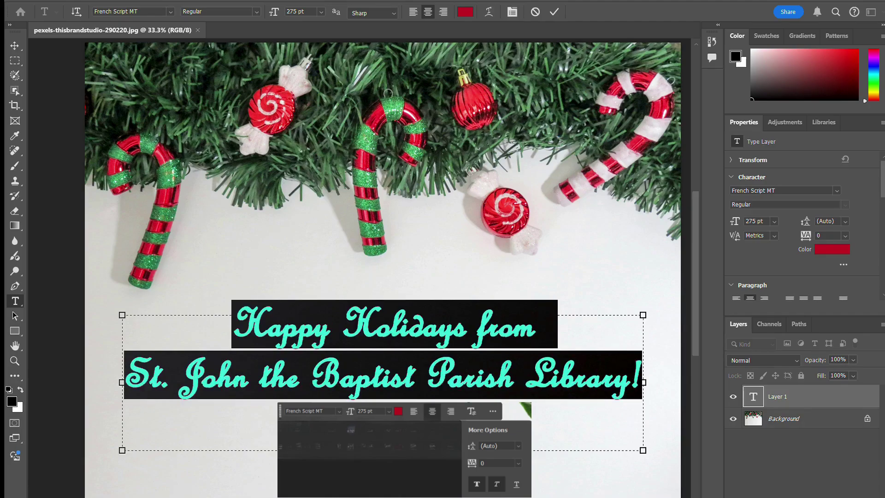
Preview other fonts on the greeting, including Bell MT, Felix Titling, Century Gothic and Rockwell, and return to French Script MT
type("Bell MT")
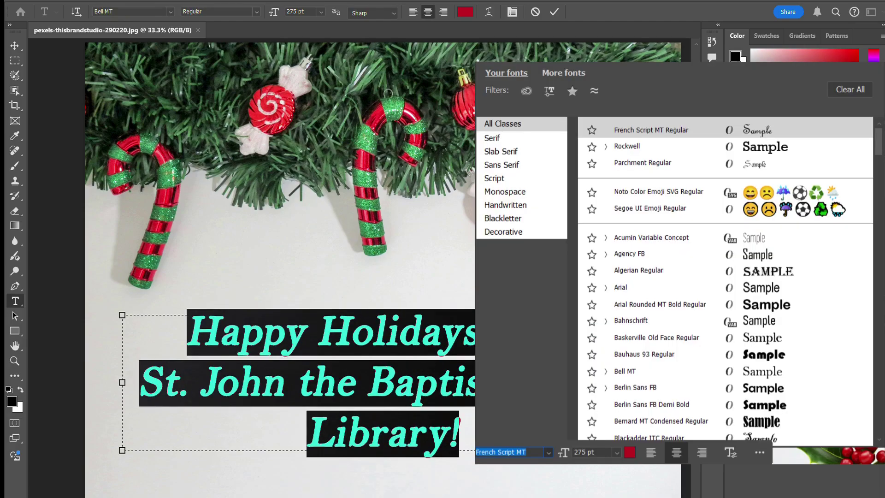
key("Down")
key("Down")
key("Down")
key("Down")
key("Down")
key("Down")
key("Down")
key("Down")
key("Down")
key("Down")
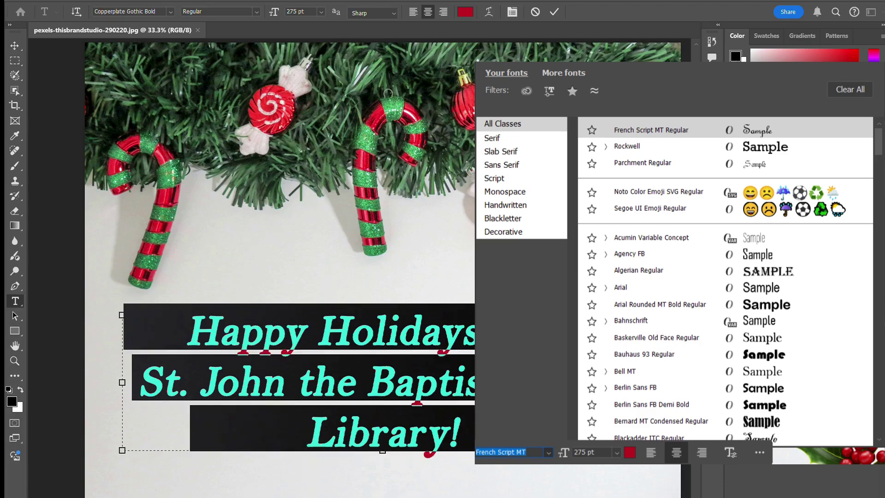
key("Down")
key("Down")
key("Down")
key("Down")
key("Down")
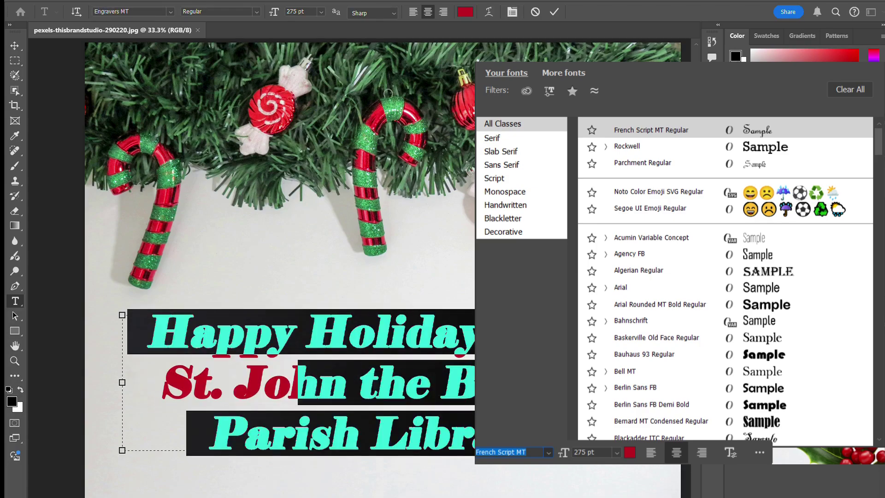
key("Down")
key("Down")
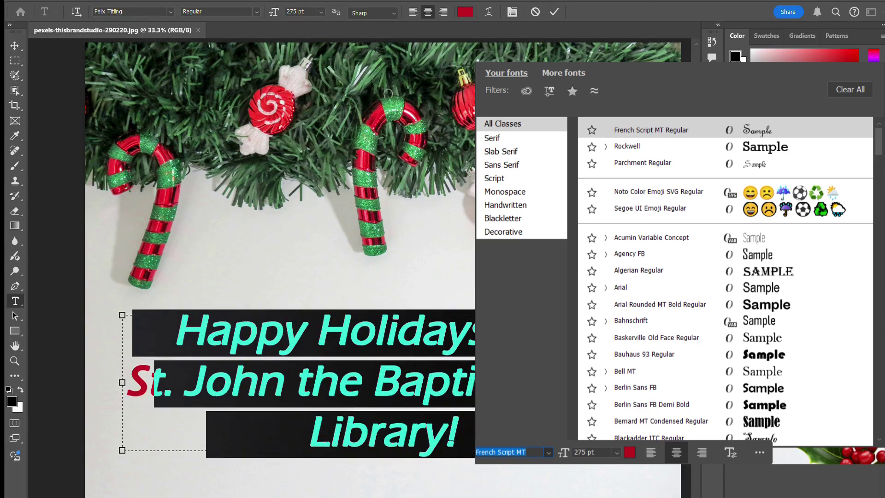
key("Up")
key("Up")
key("Up")
key("Up")
key("Up")
key("Up")
key("Up")
key("Up")
key("Up")
key("Up")
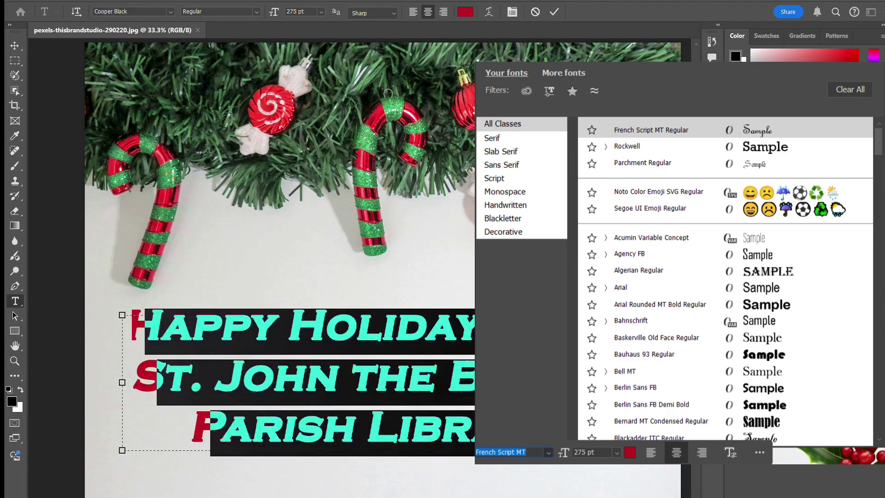
key("Up")
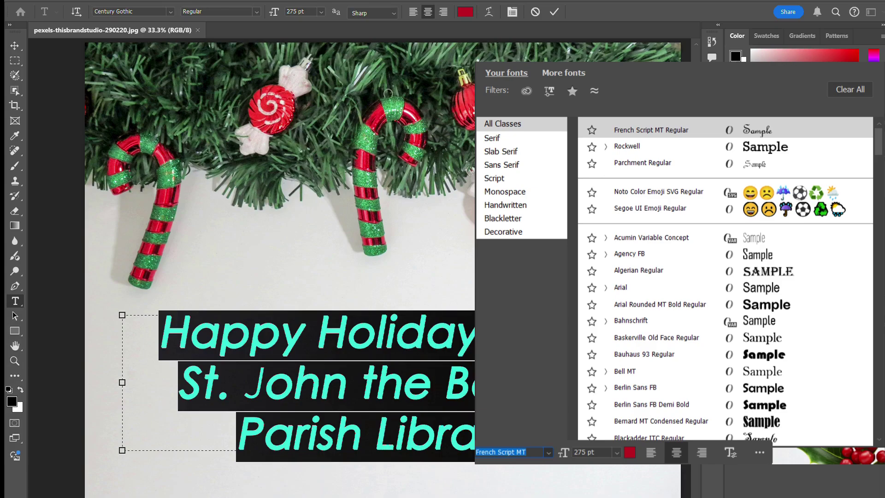
key("Up")
key("Up")
key("Up")
key("Up")
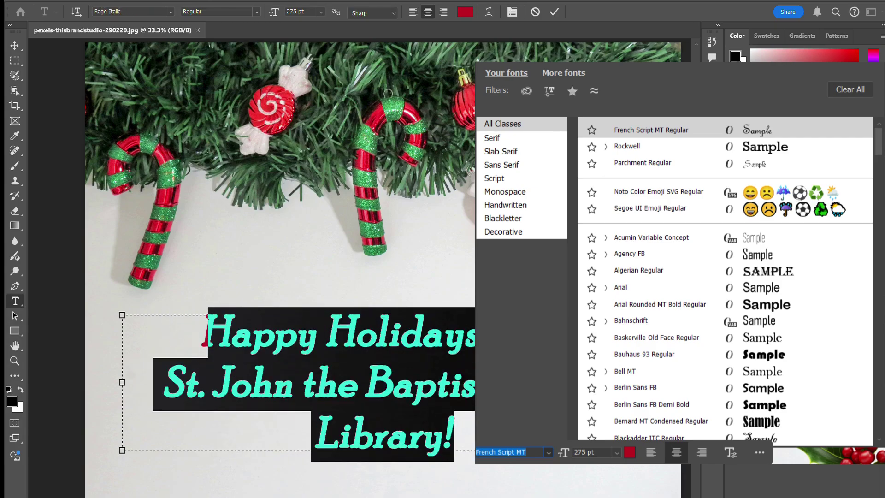
key("Down")
key("Down")
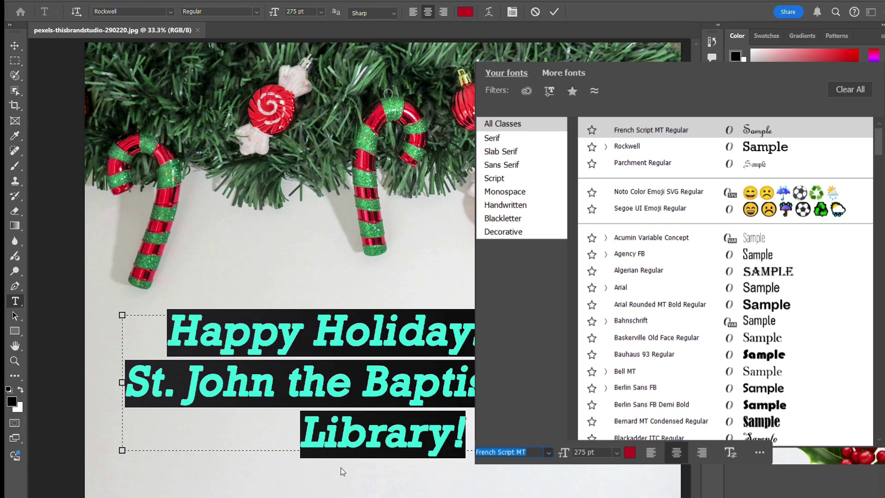
key("Up")
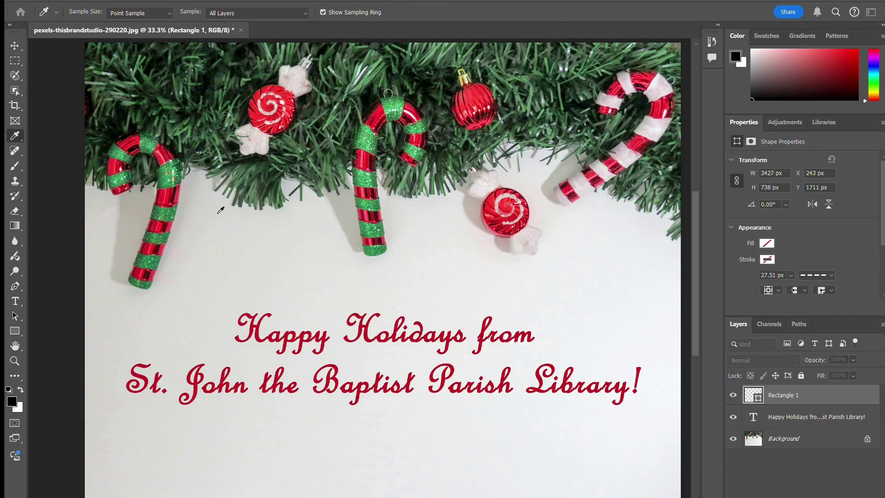
Fill the rectangle over the greeting with green and place its layer beneath the greeting text layer
key("u")
left_click(557, 345)
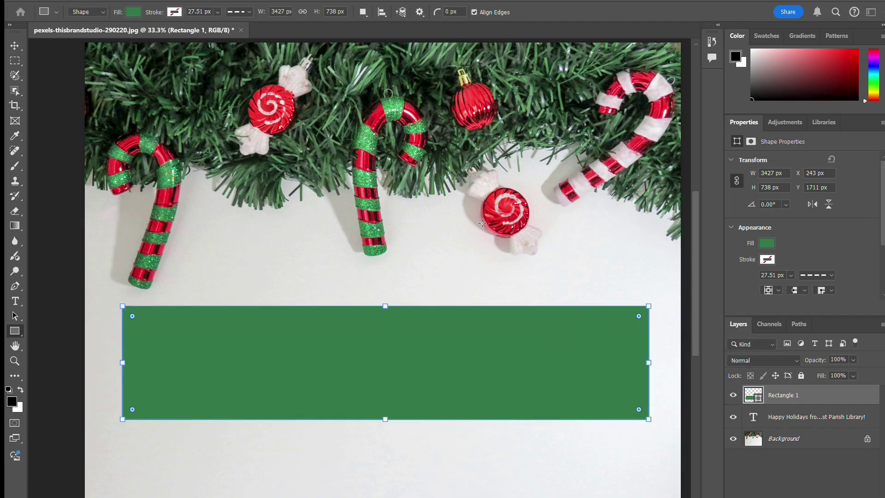
left_click_drag(793, 397, 795, 424)
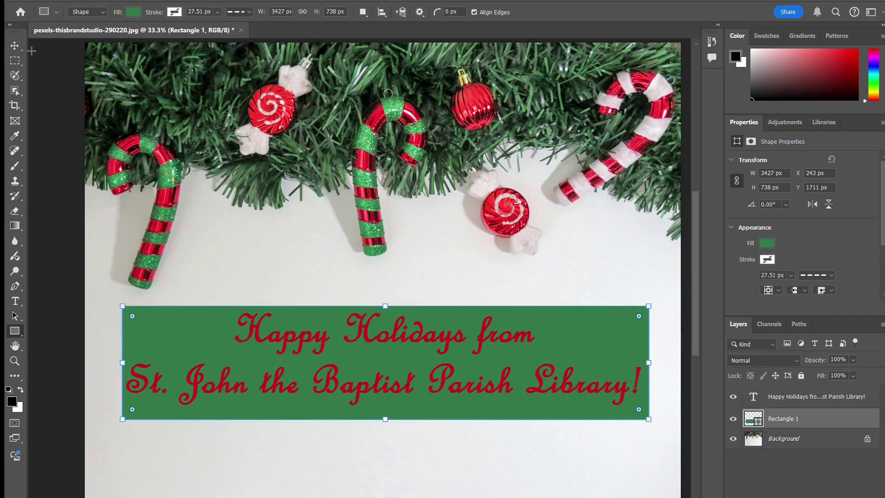
Try to reposition the greeting text horizontally over the green rectangle
left_click(15, 45)
left_click_drag(412, 369, 413, 378)
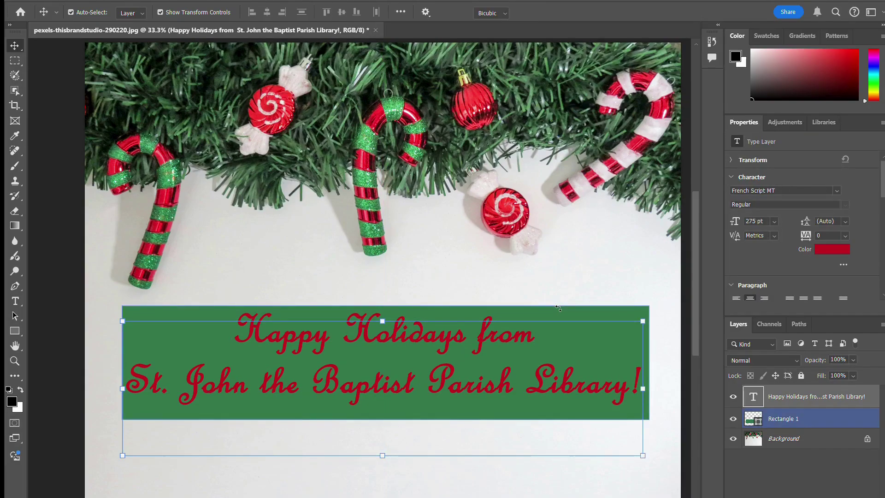
left_click(558, 308)
key("shift+Left")
key("shift+Left")
key("shift+Left")
key("shift+Left")
key("shift+Left")
key("shift+Left")
key("shift+Left")
key("shift+Left")
key("shift+Left")
key("shift+Left")
key("shift+Left")
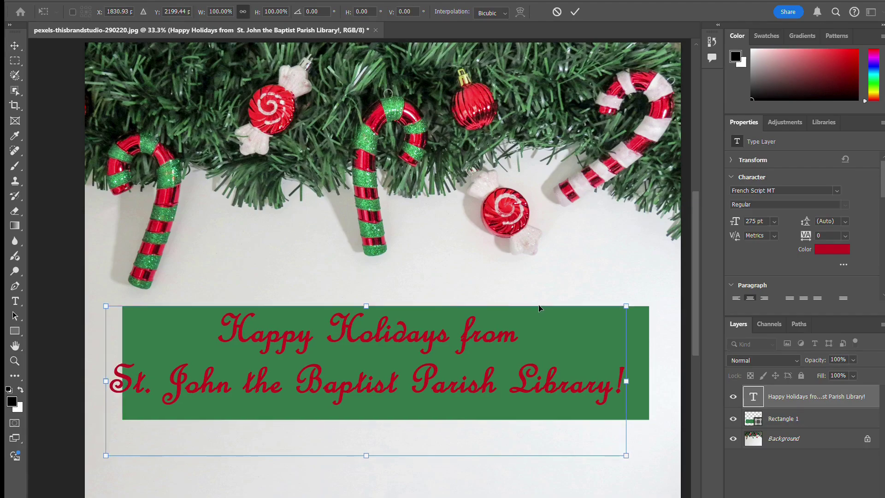
key("shift+Right")
key("shift+Right")
key("shift+Right")
key("shift+Right")
key("shift+Right")
key("shift+Right")
key("shift+Right")
key("shift+Right")
key("shift+Right")
key("shift+Right")
key("shift+Right")
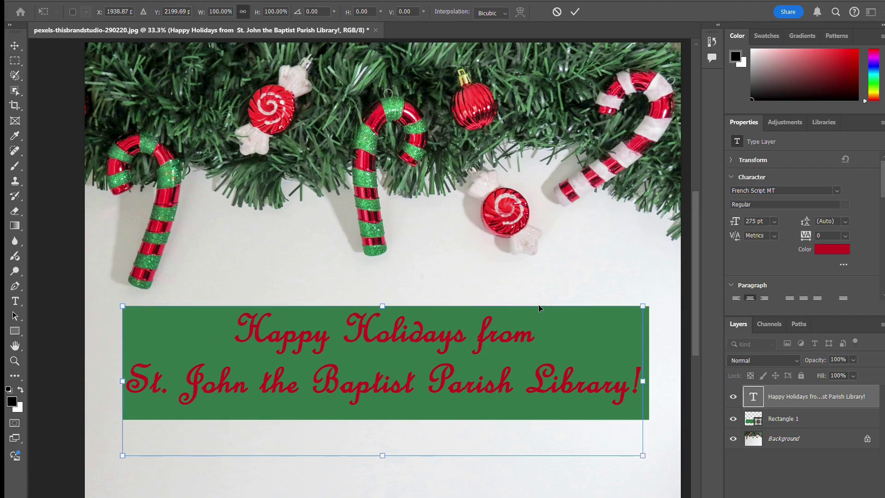
left_click(783, 420)
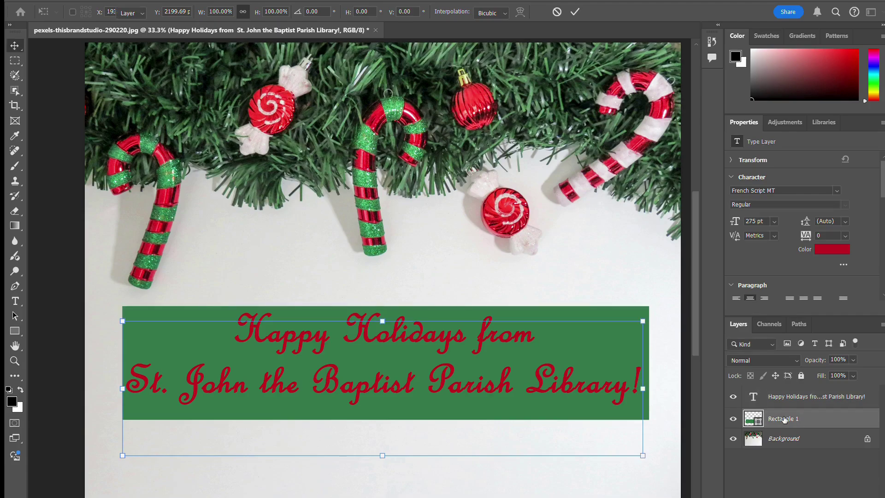
left_click(618, 358)
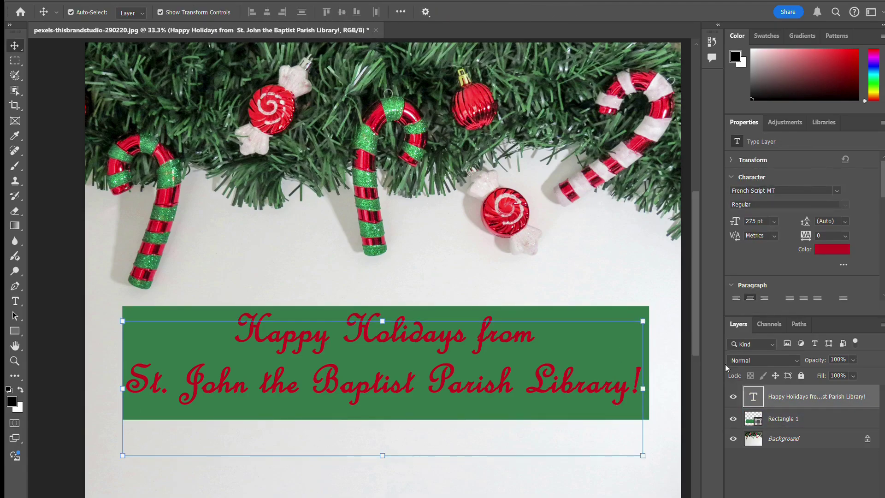
left_click(612, 312)
mouse_move(613, 313)
left_mouse_down()
mouse_move(587, 316)
mouse_move(624, 315)
left_mouse_up()
Turn the rectangle around the greeting into a green dotted outline with no fill and slightly rounded corners
left_click(778, 412)
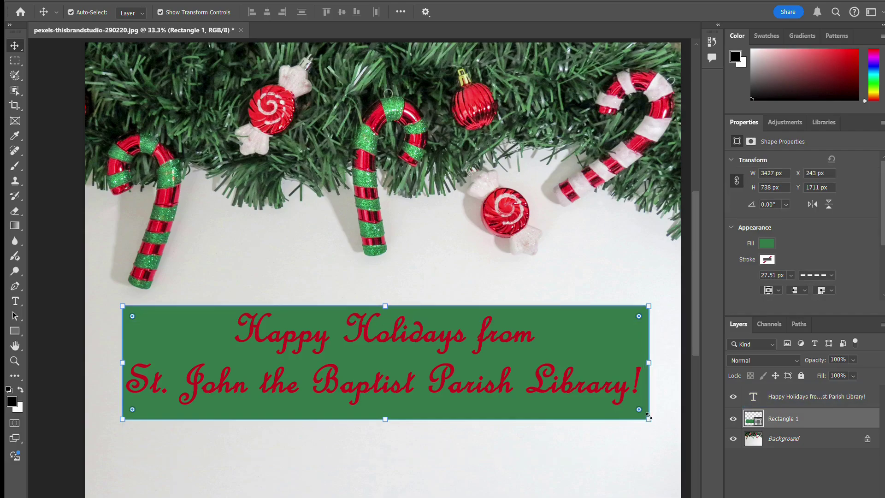
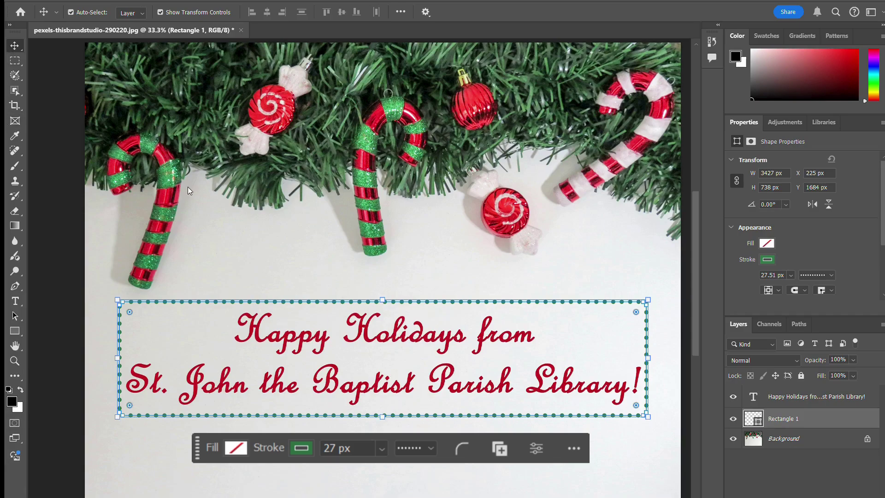
left_click(204, 234)
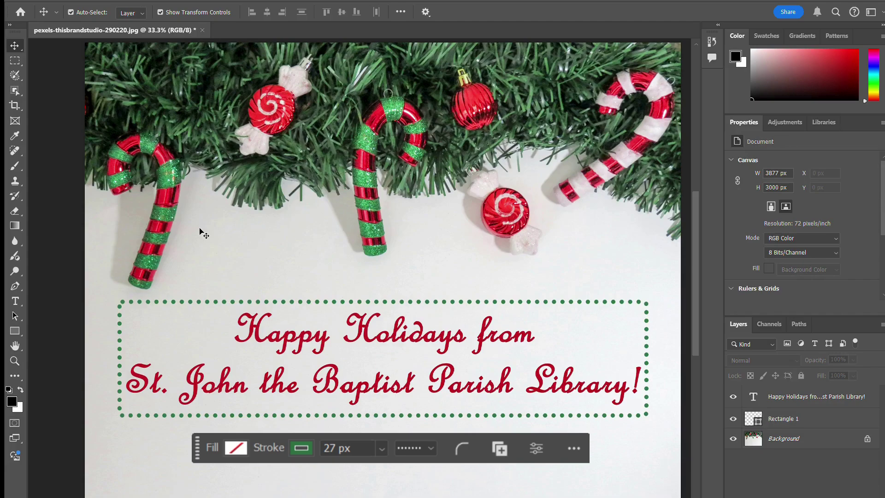
left_click(476, 301)
left_click(645, 396)
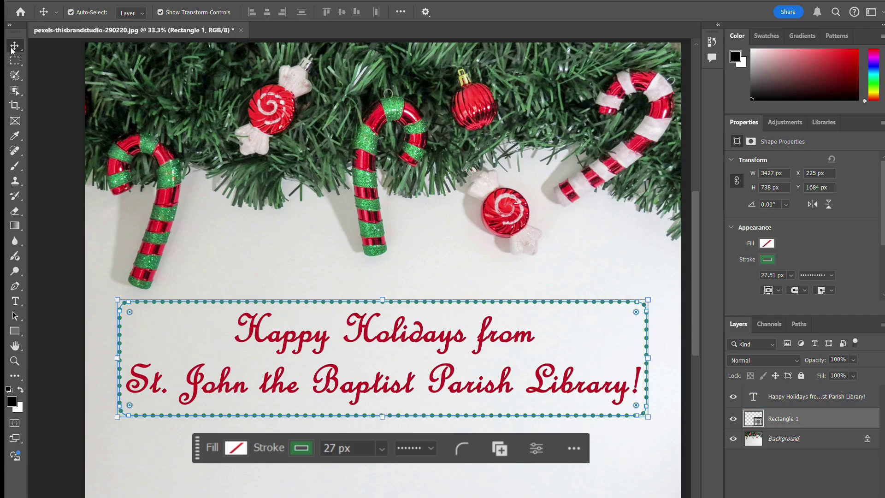
left_click(214, 202)
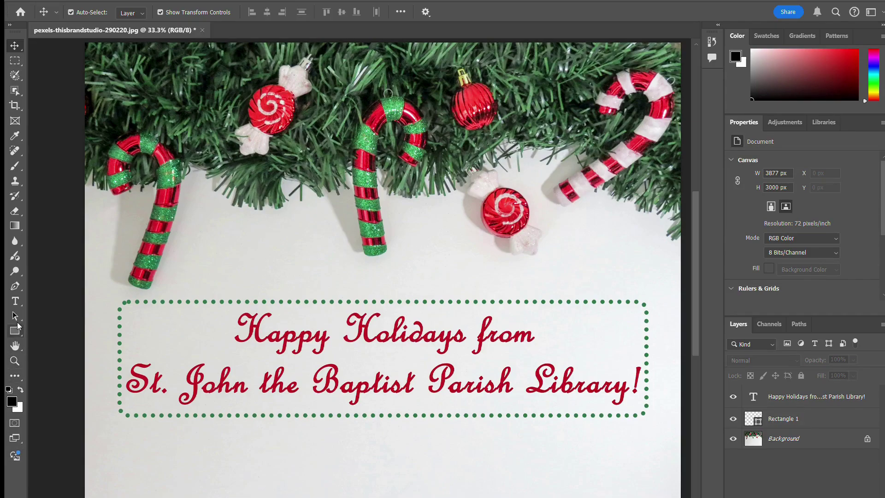
Draw a rectangle about 3800 by 2922 px just inside the card's edges, with no fill and a green dotted 20 px stroke
left_click(15, 323)
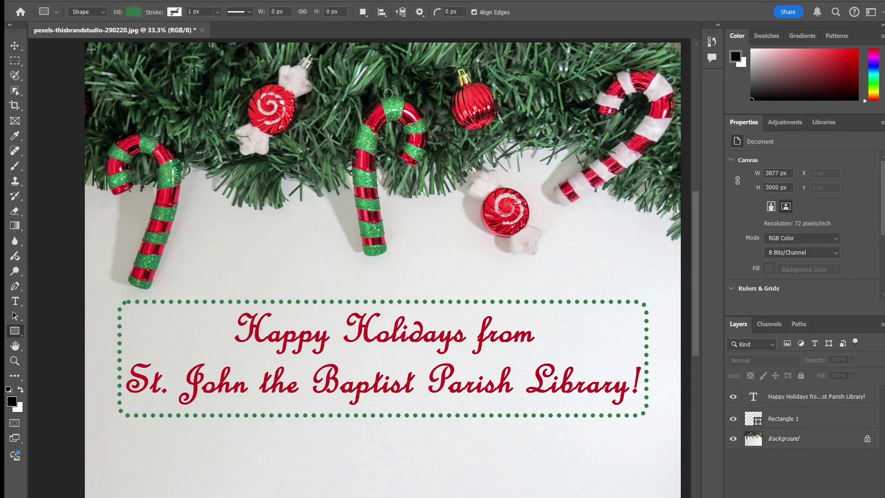
left_click_drag(91, 48, 674, 446)
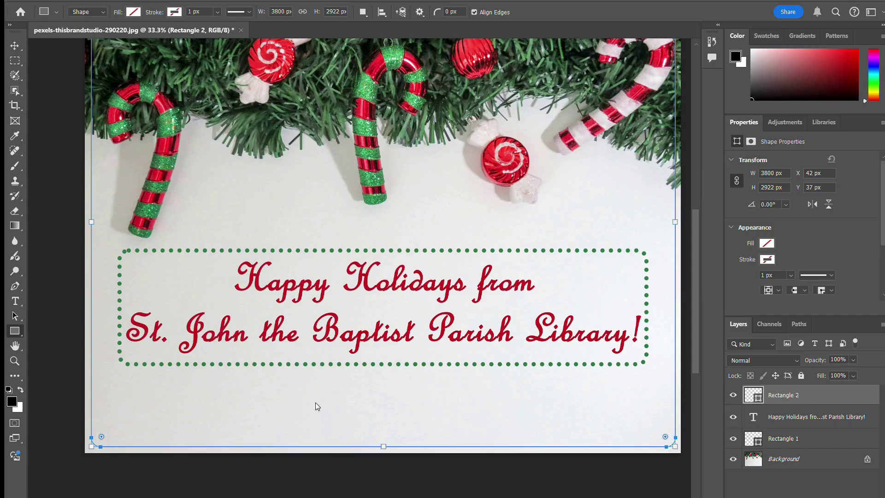
left_click(270, 363)
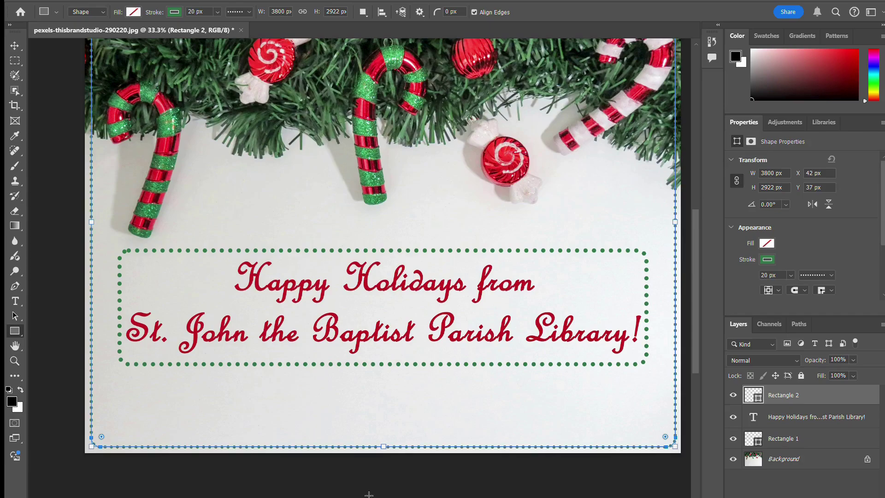
Set the stroke width of the dotted border around the greeting to 27 px
left_click(781, 416)
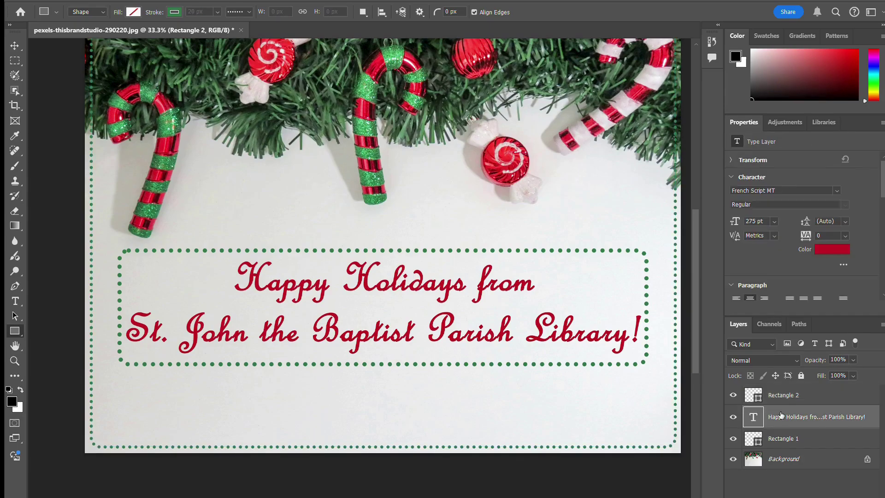
left_click(799, 438)
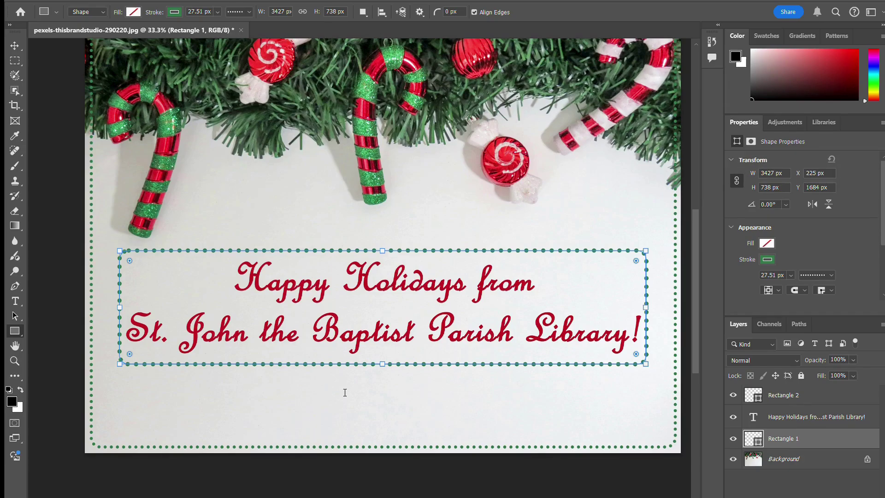
type("27")
key("Return")
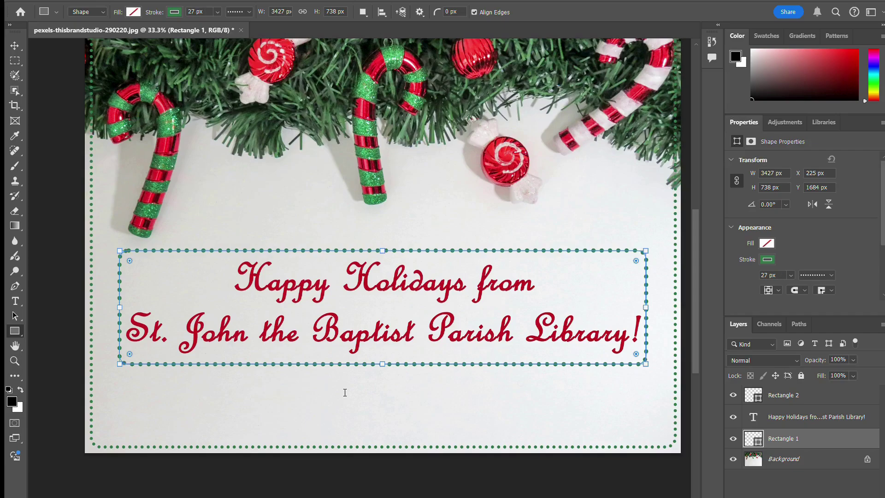
Set the stroke width of the outer dotted border along the card's edges to 27 px
left_click(776, 397)
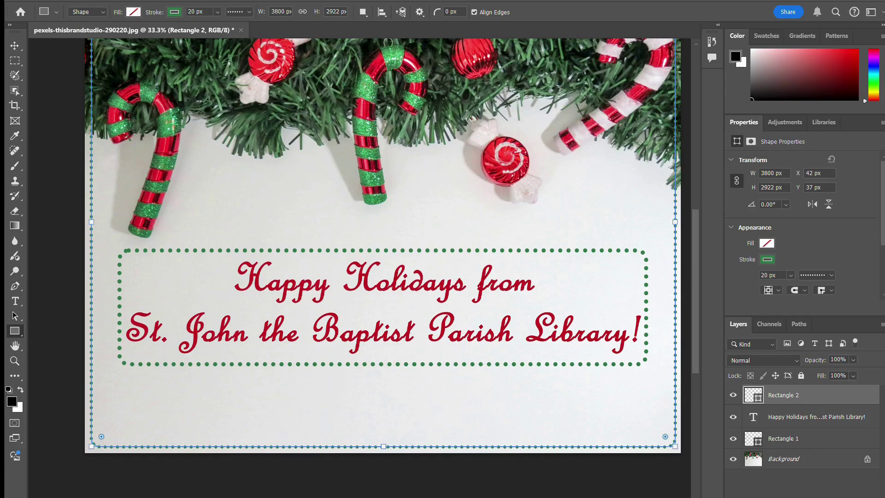
type("27")
key("Return")
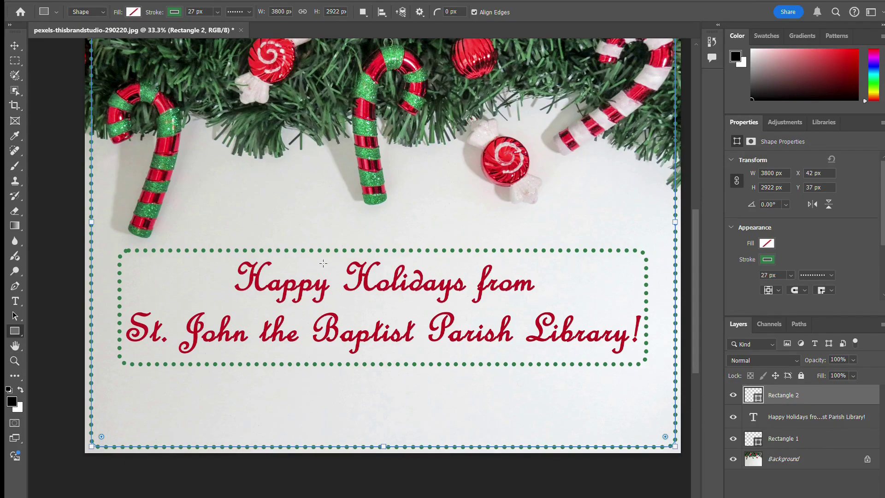
Deselect the outer border and examine how both dotted borders look across the whole card
left_click(14, 45)
left_click(35, 158)
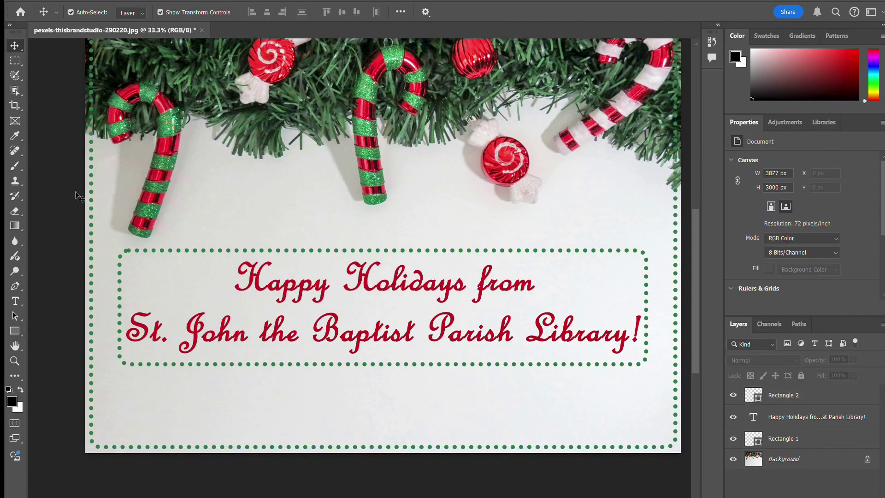
left_click(119, 358)
scroll(117, 361, "up", 4)
left_click(116, 362)
scroll(117, 364, "down", 1)
left_click(119, 364)
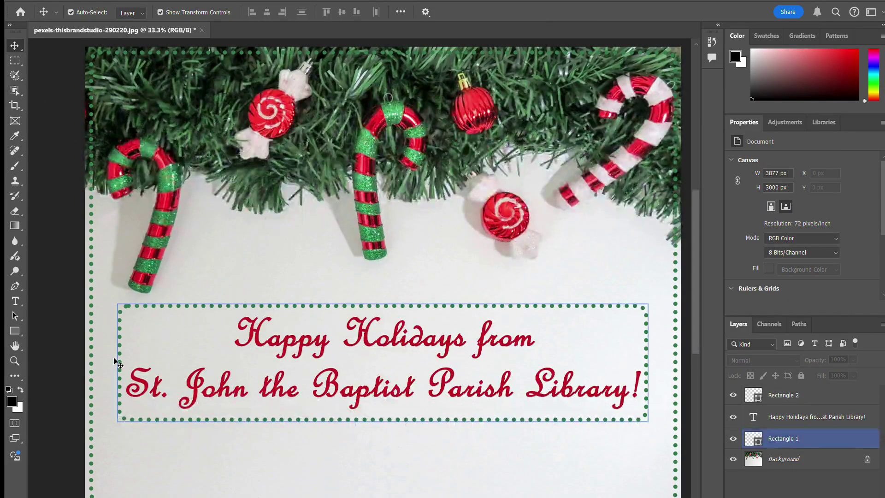
Recolor the outer dotted border's stroke to the red sampled from the greeting text, then deselect it
left_click(405, 411)
left_click(708, 385)
left_click(794, 398)
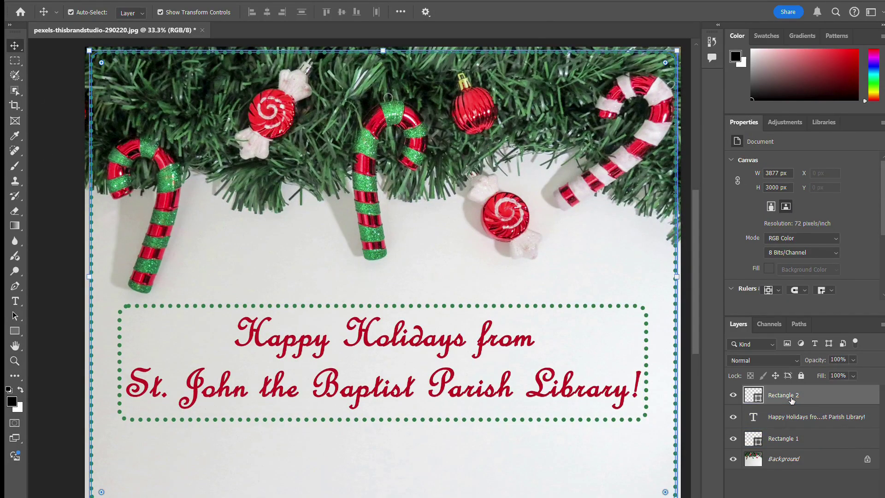
left_click(279, 360)
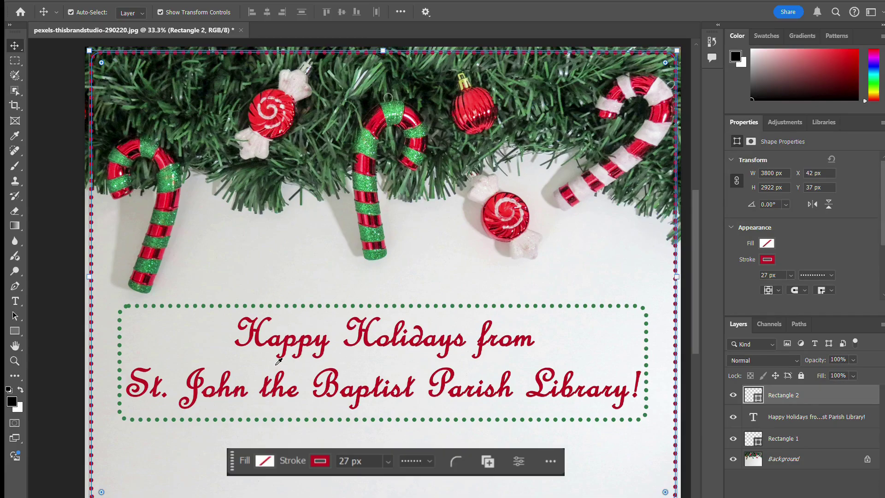
left_click(51, 408)
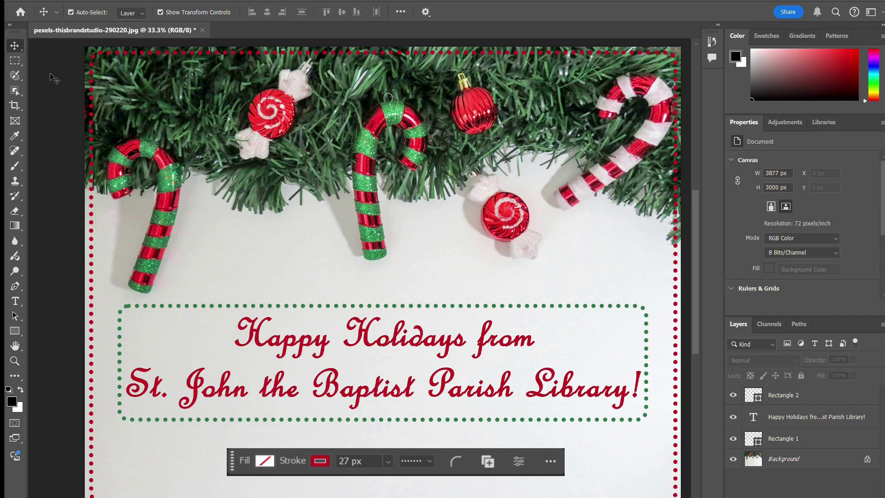
Shift the outer red dotted border slightly so its position is about X 39 px, Y 39 px
left_click(93, 57)
mouse_move(93, 58)
left_mouse_down()
mouse_move(101, 59)
mouse_move(91, 56)
left_mouse_up()
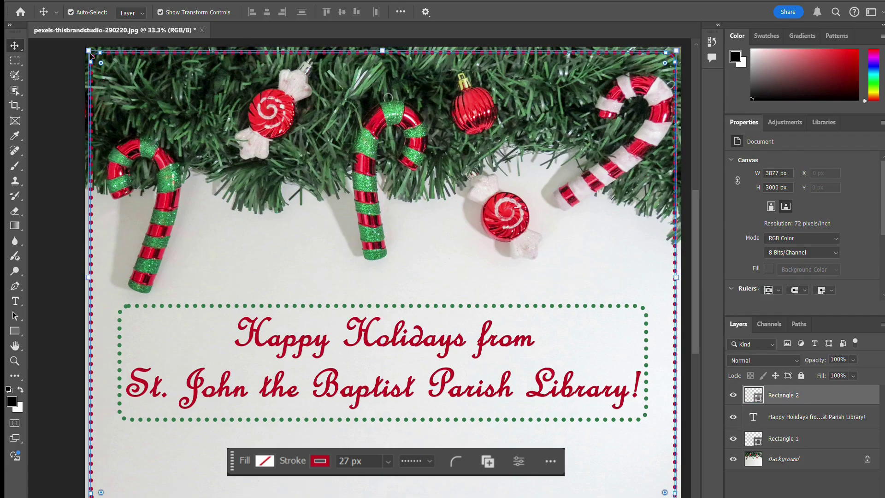
left_click(33, 224)
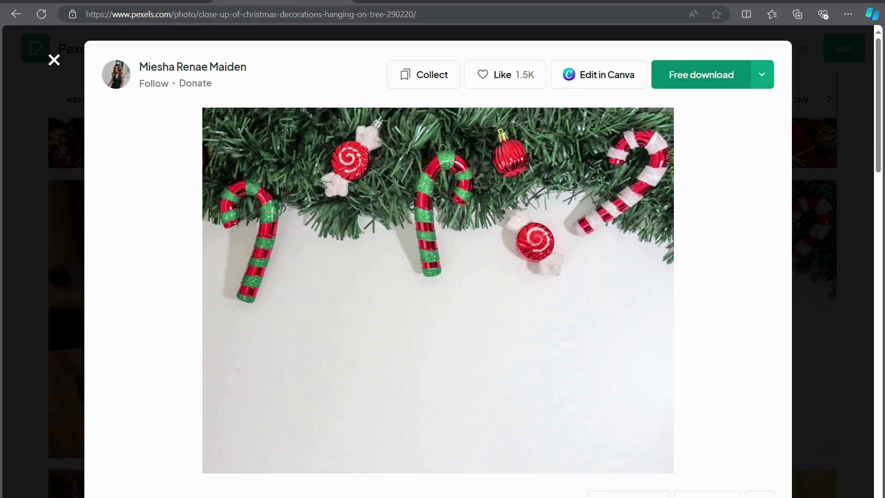
Switch to the Adobe Stock results for "christmas png" in the browser and look through the transparent decorations offered
left_click(165, 1)
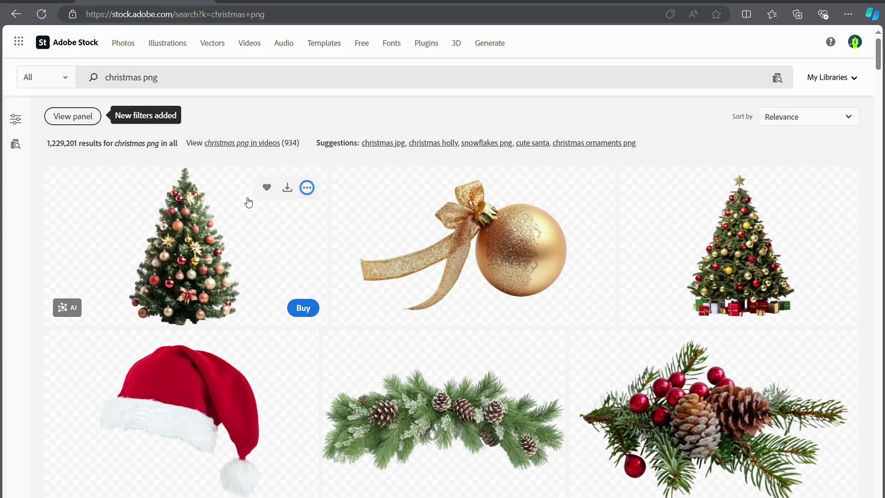
scroll(249, 200, "down", 6)
scroll(248, 201, "down", 8)
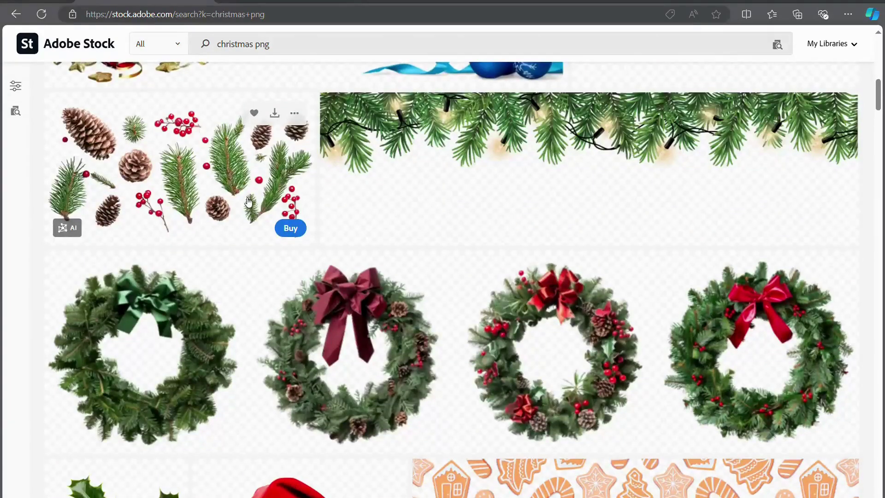
scroll(249, 201, "down", 4)
scroll(249, 202, "down", 10)
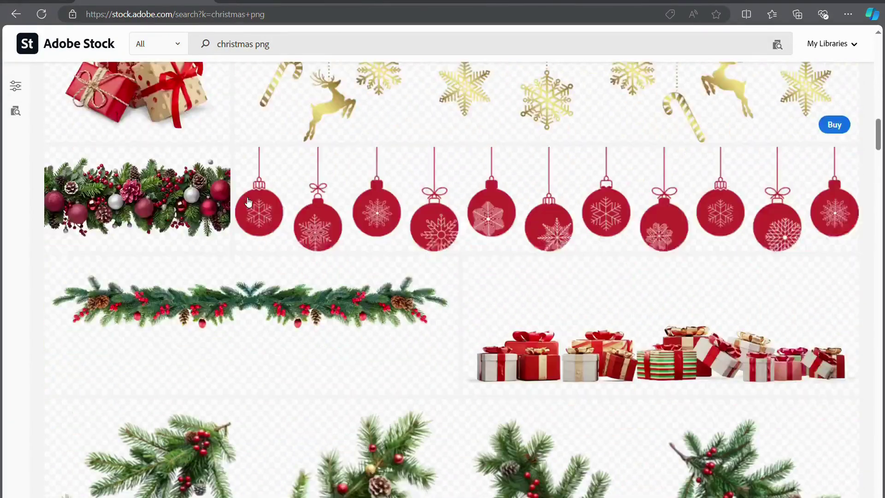
scroll(248, 202, "down", 10)
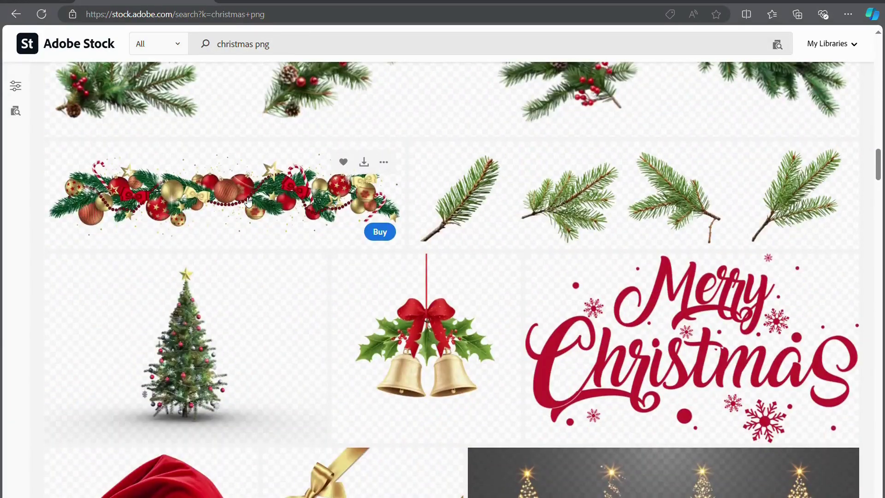
scroll(248, 202, "down", 4)
scroll(248, 202, "down", 11)
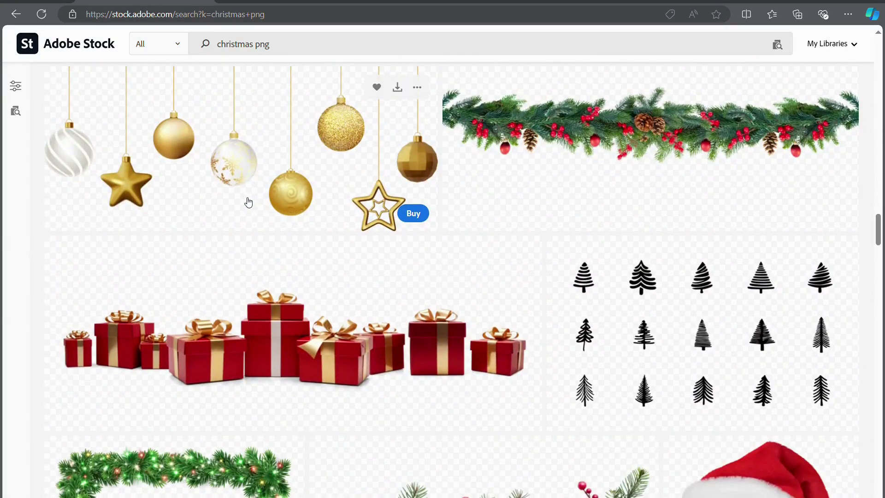
scroll(249, 201, "down", 10)
scroll(246, 201, "down", 10)
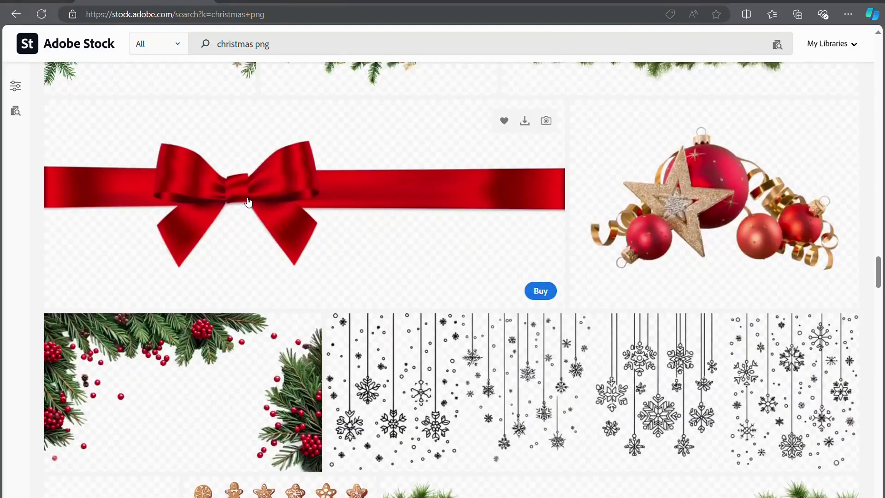
scroll(249, 201, "down", 4)
scroll(248, 202, "down", 4)
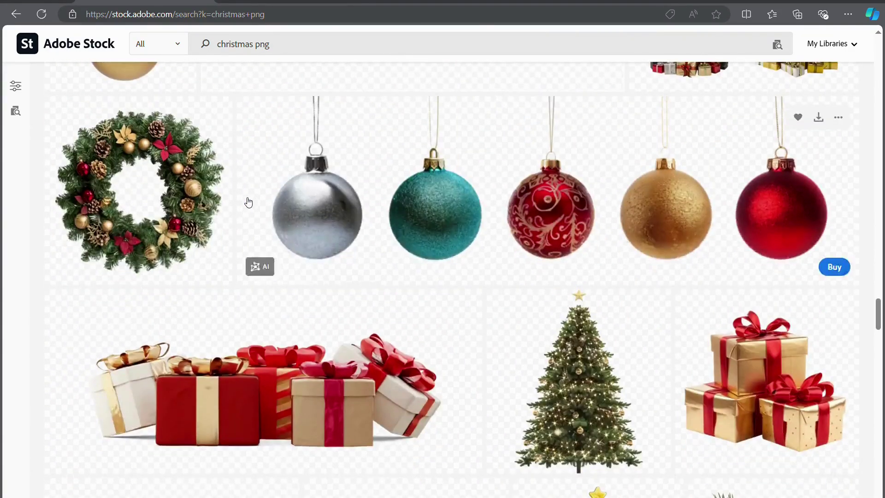
scroll(249, 202, "down", 10)
scroll(248, 201, "down", 10)
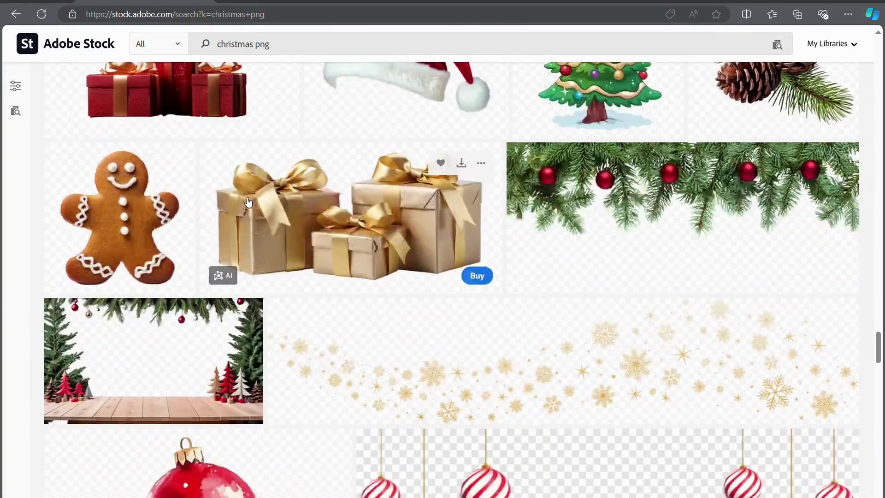
scroll(249, 201, "down", 13)
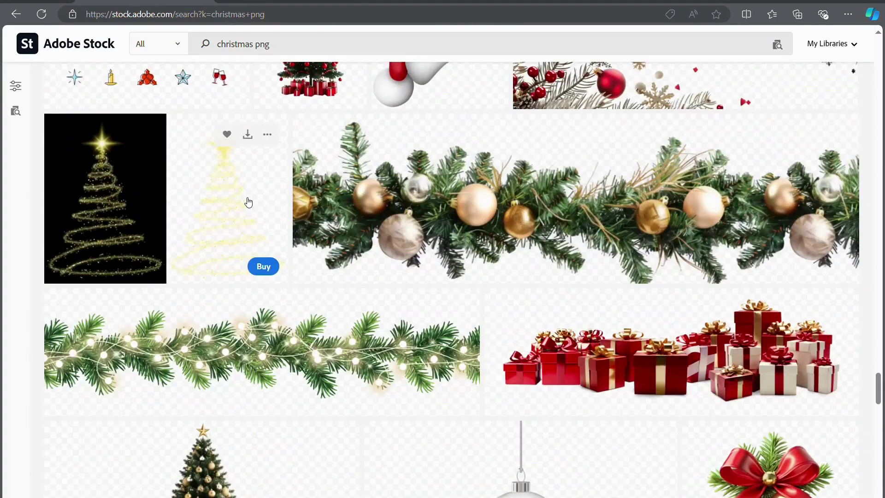
scroll(248, 201, "down", 9)
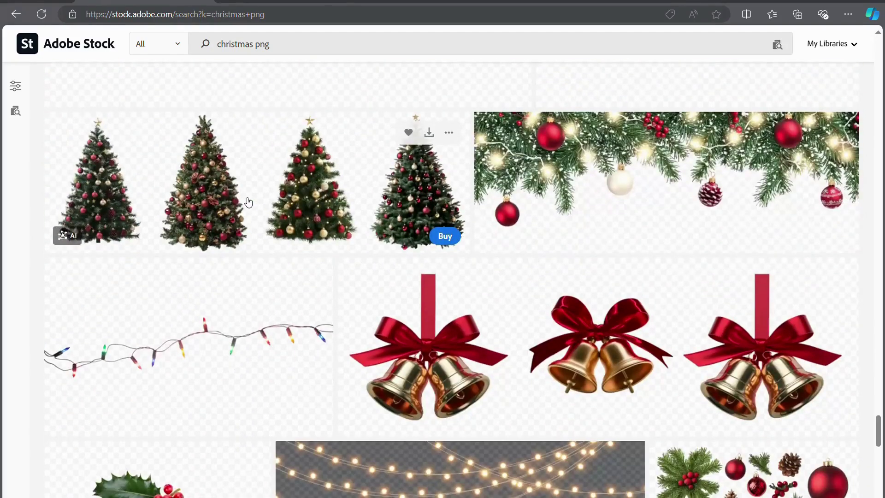
scroll(249, 202, "down", 4)
scroll(249, 202, "down", 8)
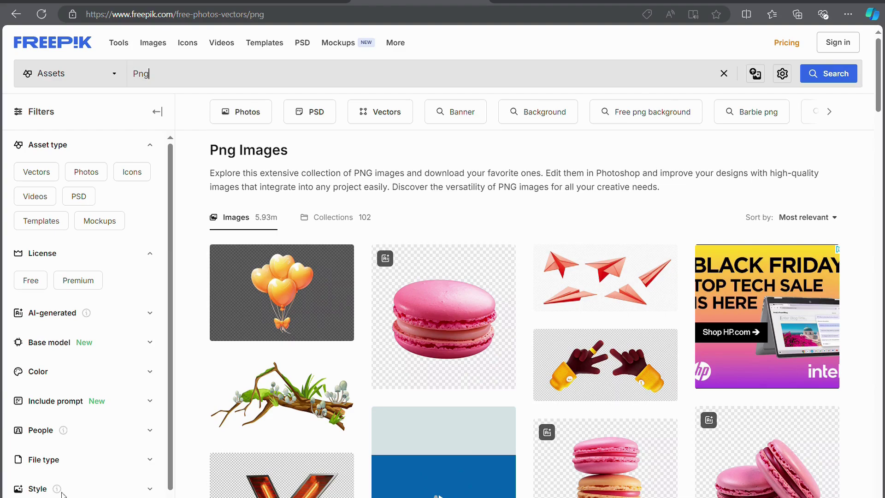
On Freepik, limit the PNG images to the Free license and search for "holiday Png"
scroll(94, 459, "down", 1)
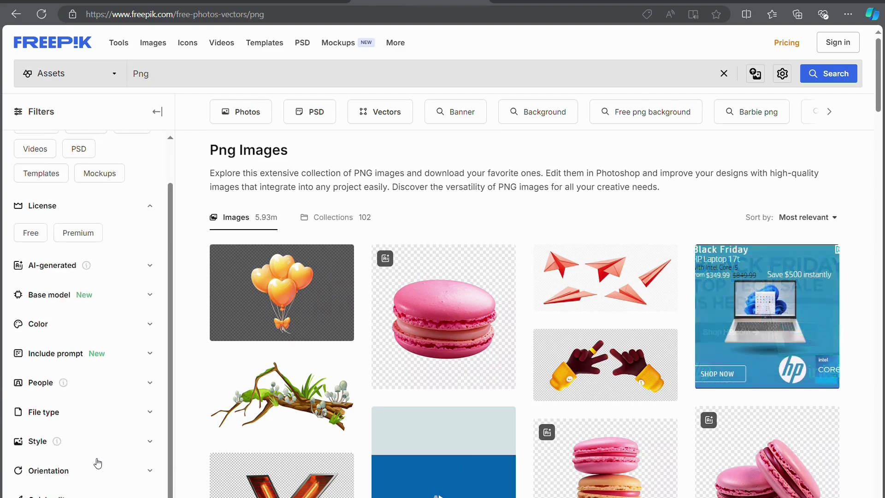
scroll(98, 463, "up", 1)
left_click(30, 282)
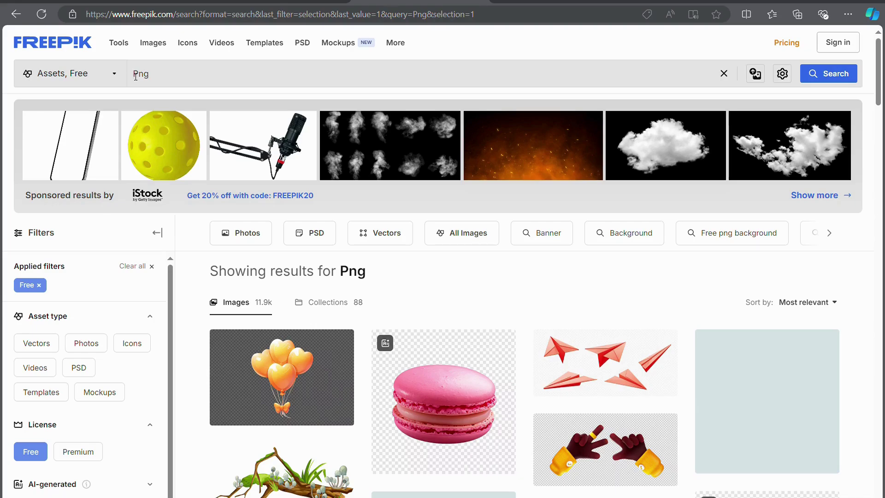
type("ol")
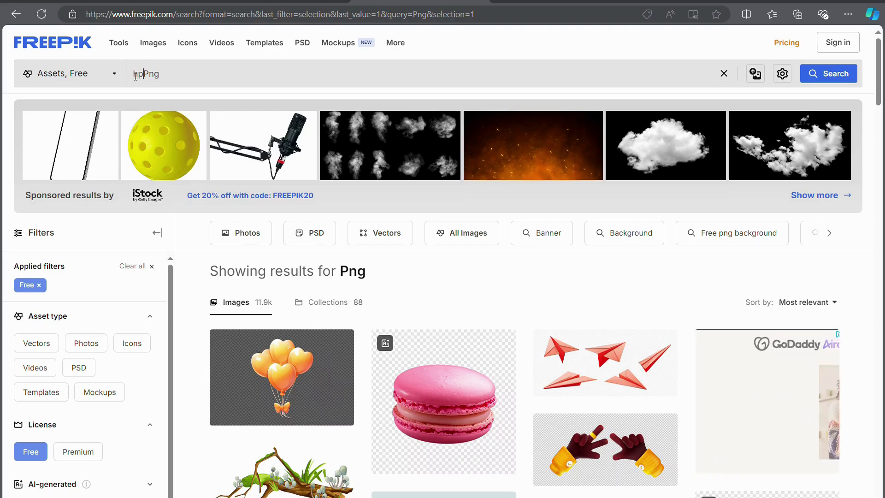
type("iday")
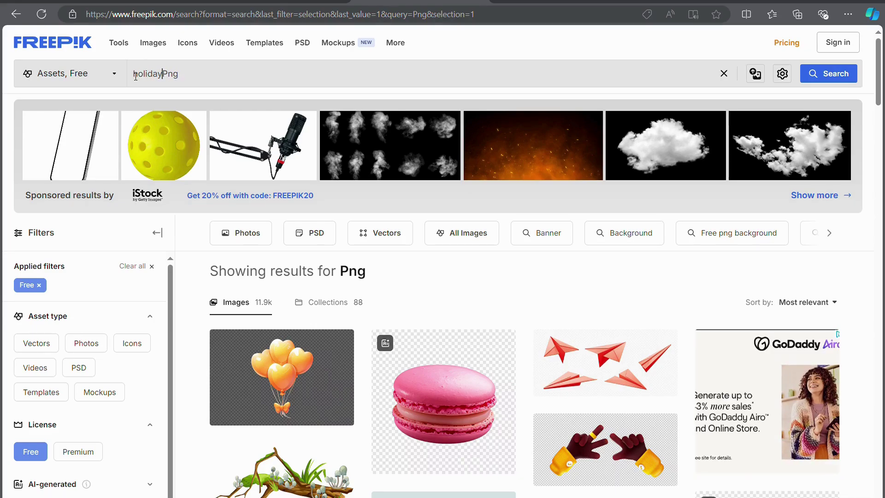
key("Return")
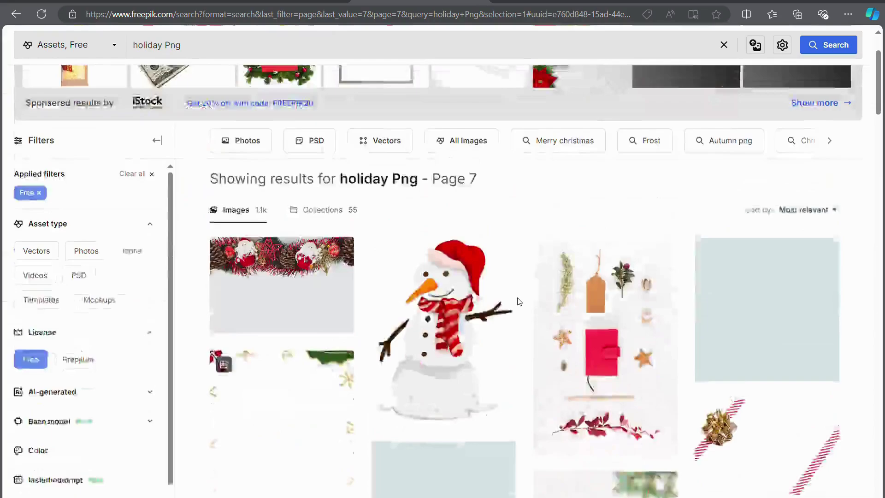
Find the holly with red berries on a transparent background among the holiday images and download it for free
scroll(517, 301, "down", 5)
scroll(517, 301, "down", 3)
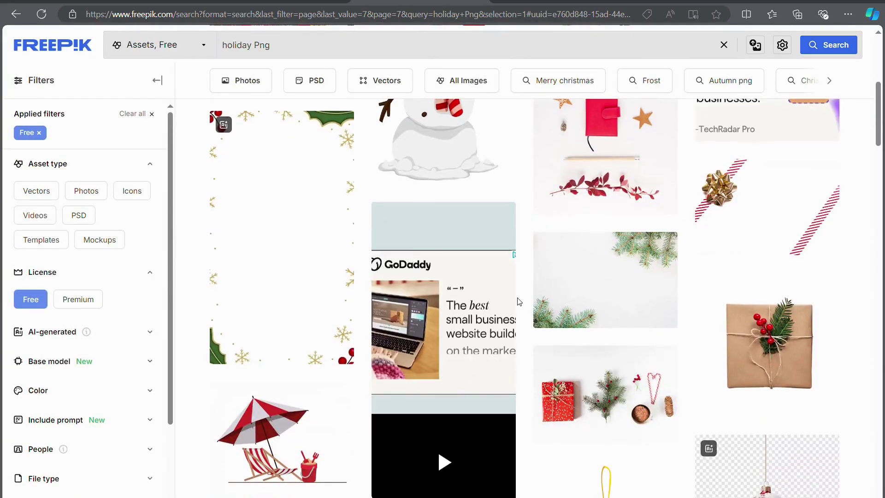
scroll(521, 301, "down", 7)
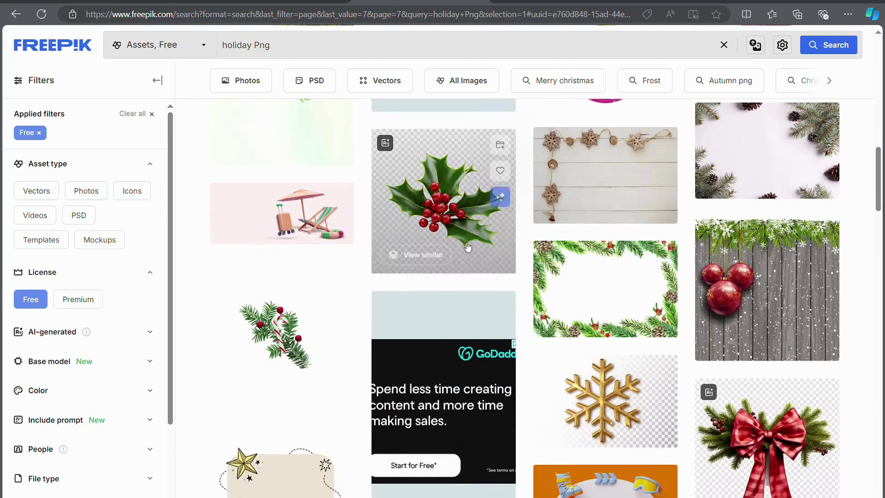
left_click(458, 232)
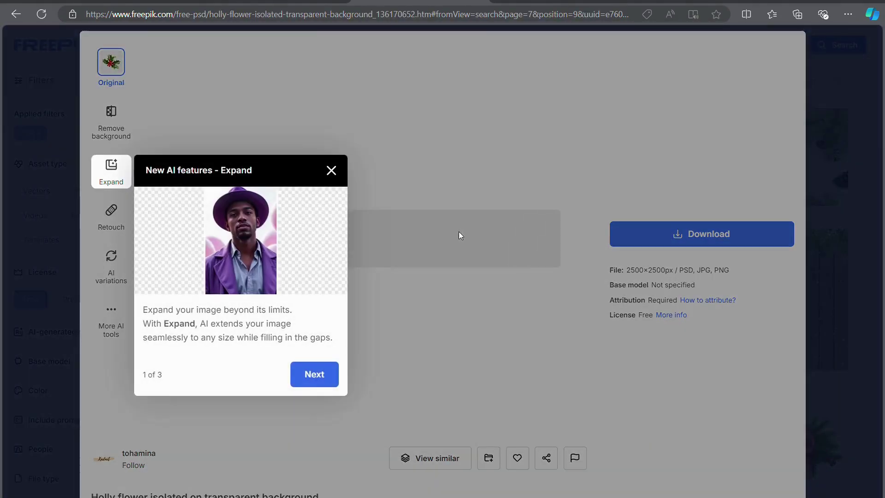
left_click(331, 171)
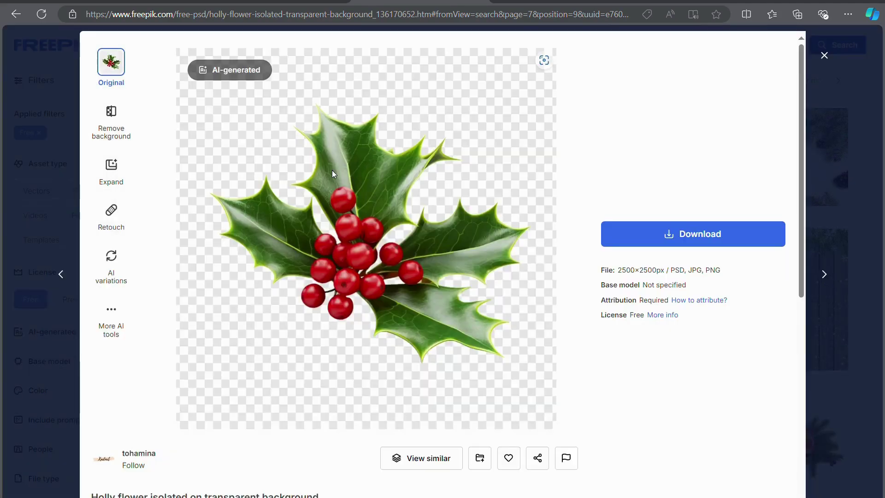
left_click(663, 233)
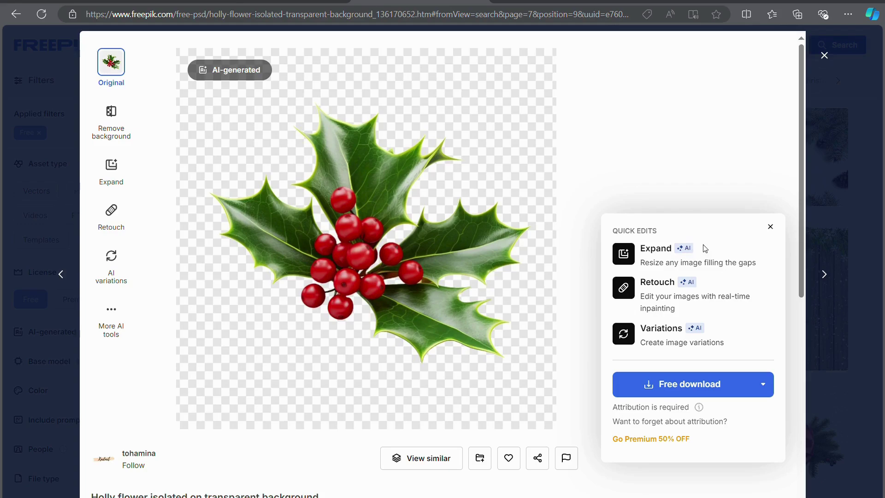
left_click(706, 394)
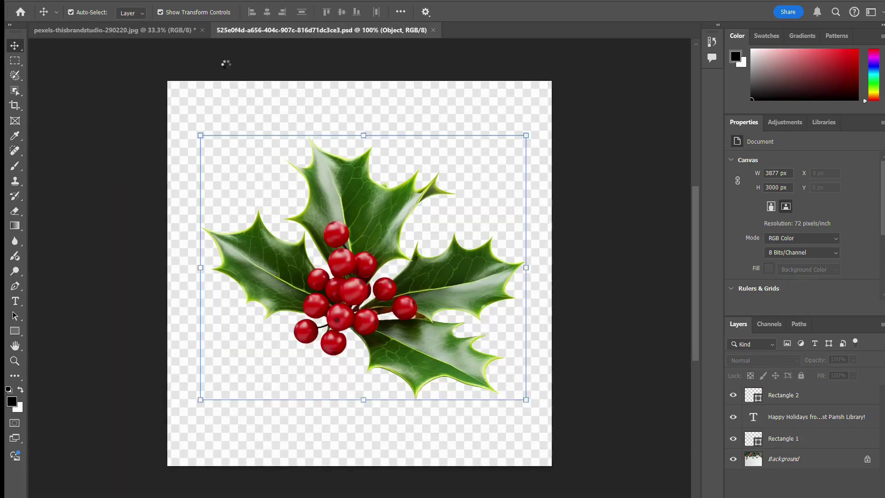
In Photoshop, copy the holly artwork from its PSD onto the greeting card and scale it to about 40%
left_click(138, 32)
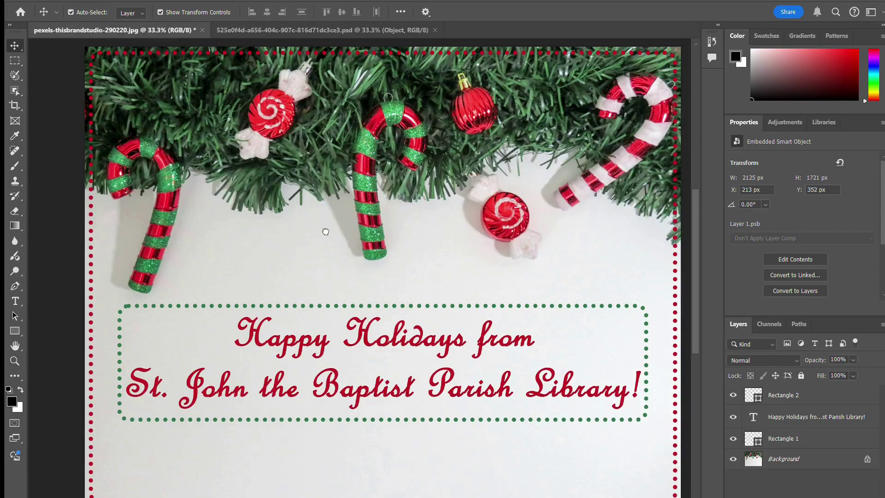
left_click_drag(324, 230, 324, 230)
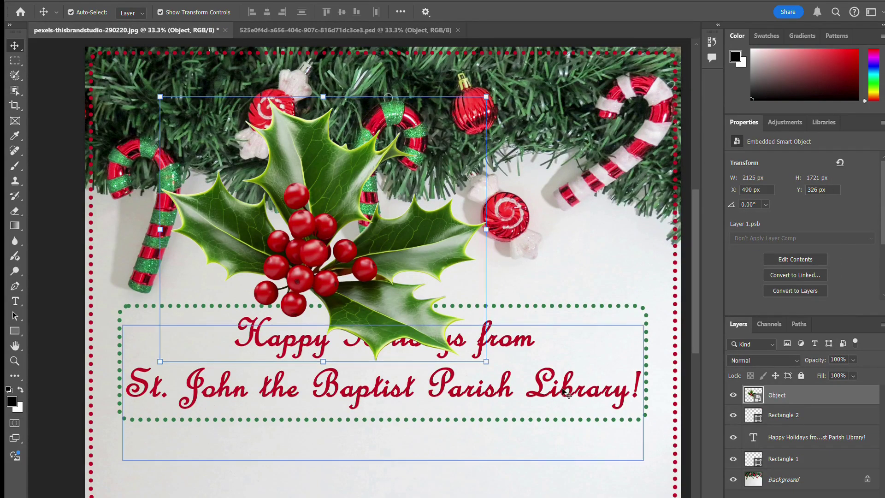
left_click_drag(486, 361, 265, 233)
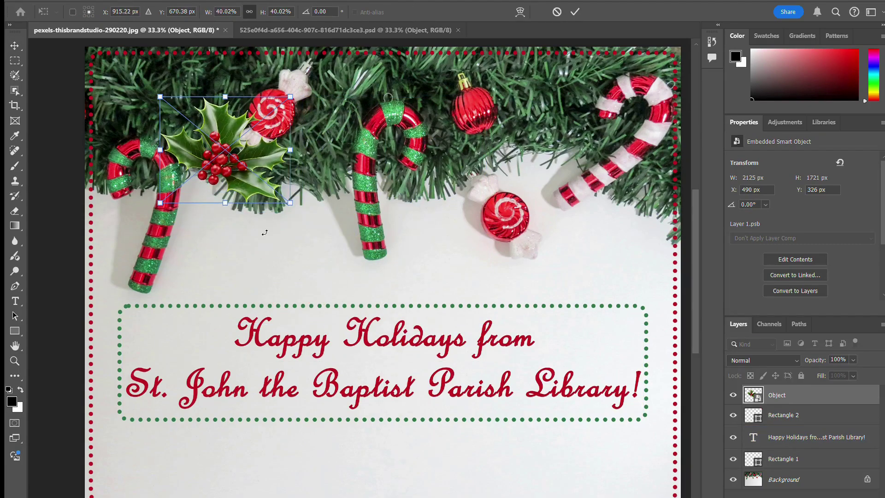
Place the holly in the card's lower-right corner, enlarge it to about 48%, and apply the transform
left_click_drag(230, 155, 611, 448)
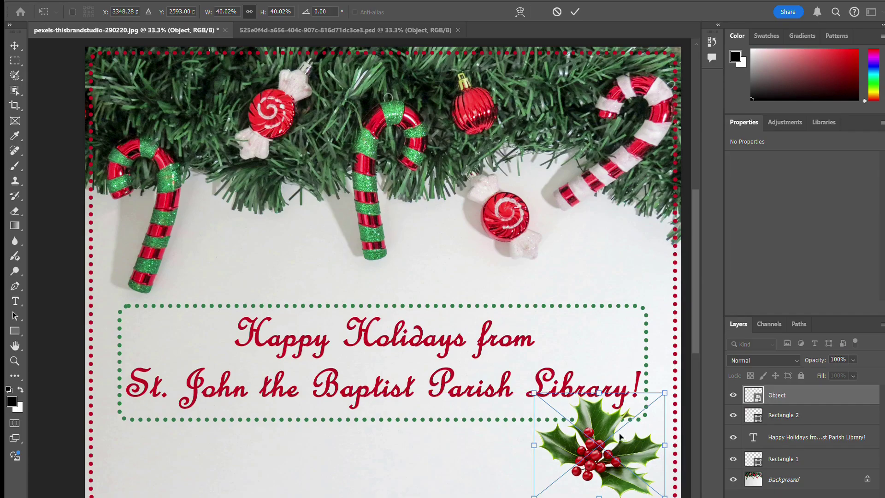
left_click_drag(532, 394, 503, 374)
left_click_drag(580, 454, 590, 462)
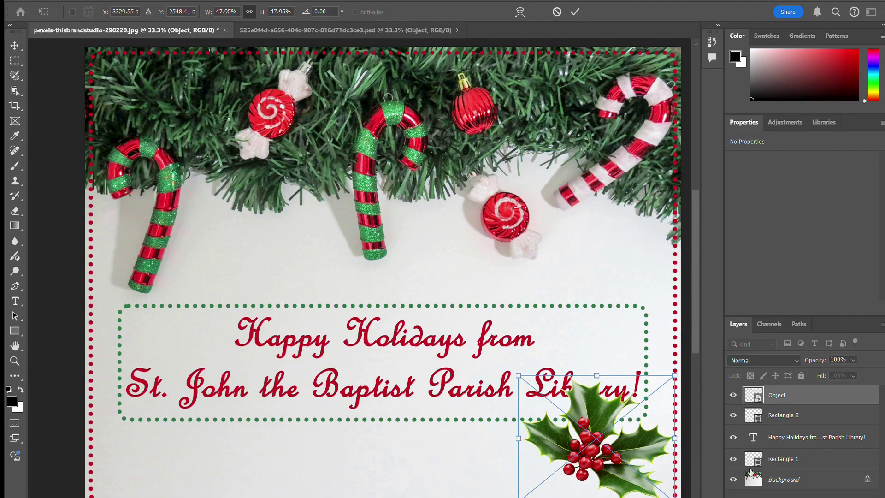
key("Return")
Move the greeting text and its green dotted border up the card together, clear of the holly in the lower-right corner
left_click(783, 415)
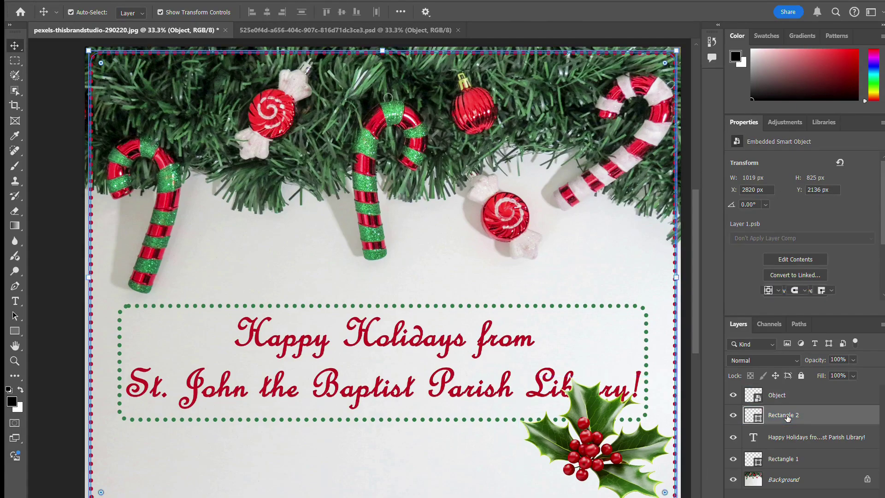
left_click(527, 306)
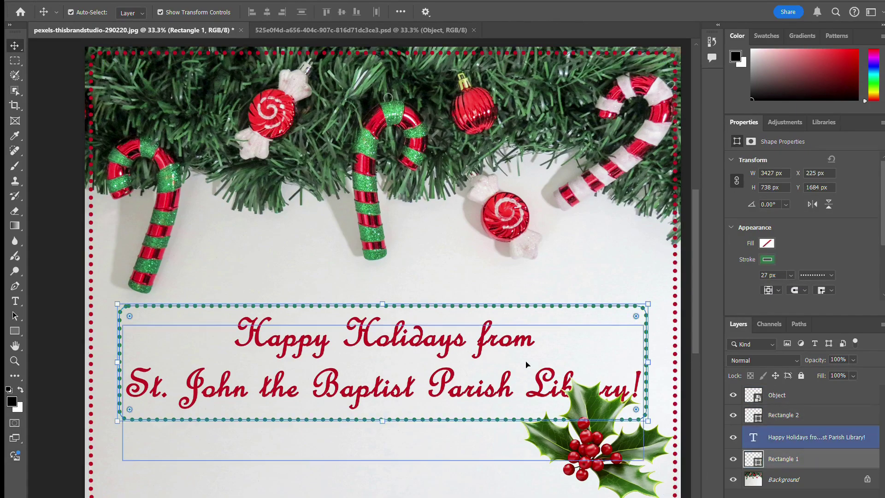
left_click(527, 307, "shift")
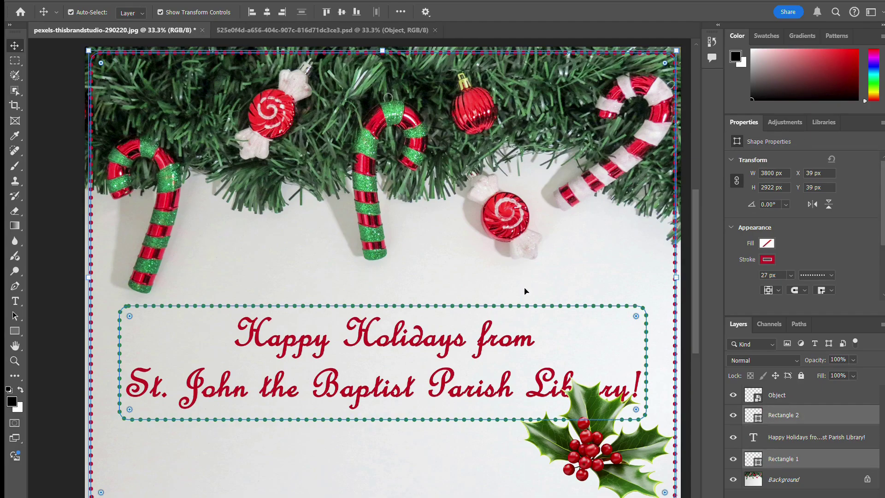
mouse_move(520, 306)
left_mouse_down()
mouse_move(507, 266)
mouse_move(524, 315)
left_mouse_up()
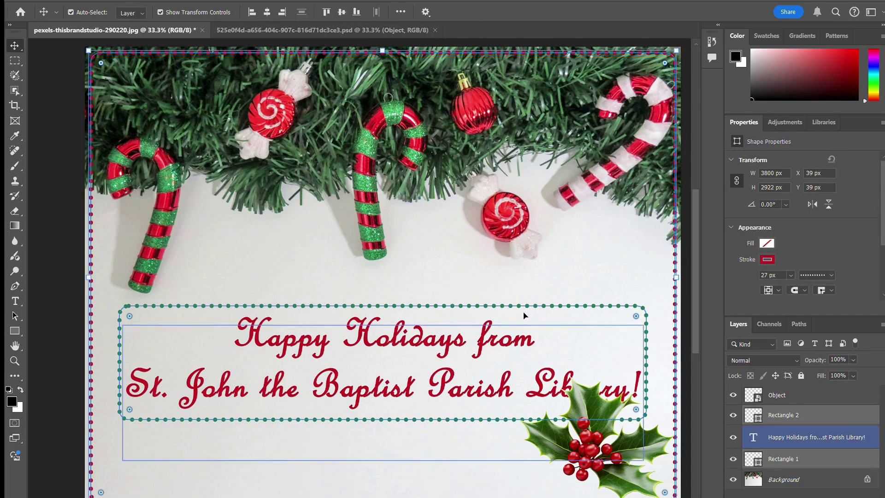
left_click_drag(507, 374, 502, 327)
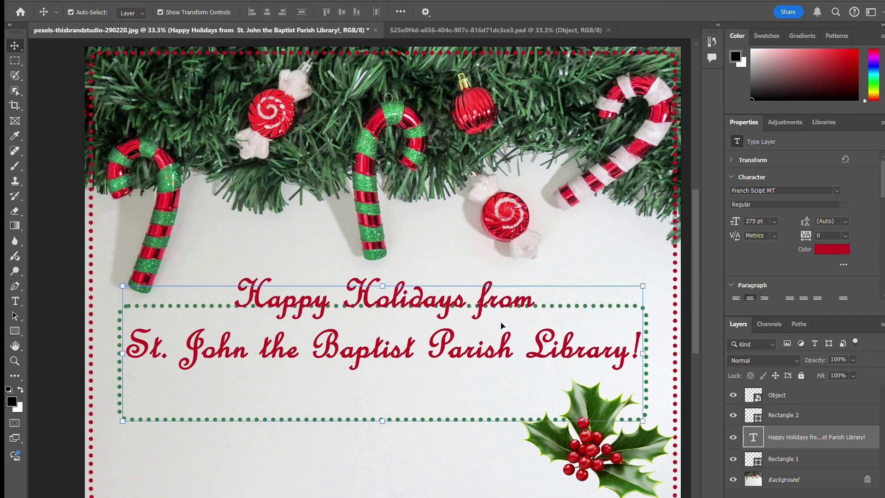
left_click(779, 460)
left_click_drag(481, 404, 460, 379)
left_click(426, 453)
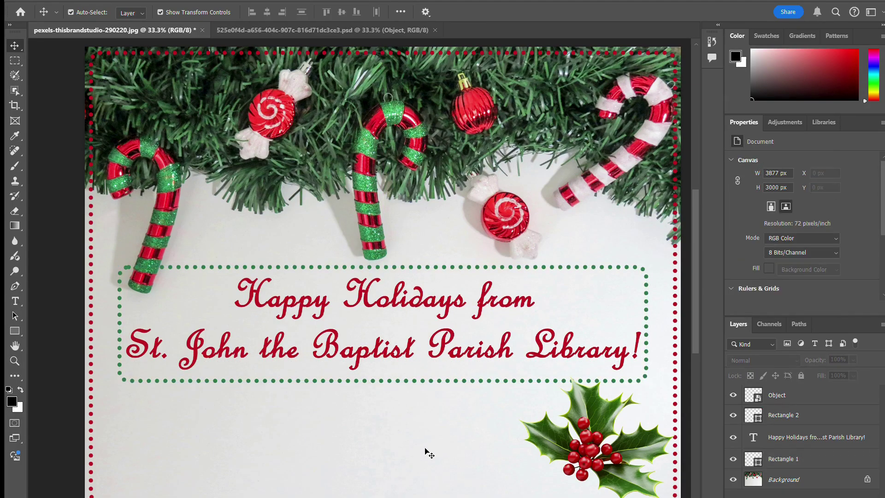
Shrink the lower-right holly to about 45% so it fits below the green dotted border, and apply the transform
left_click(550, 437)
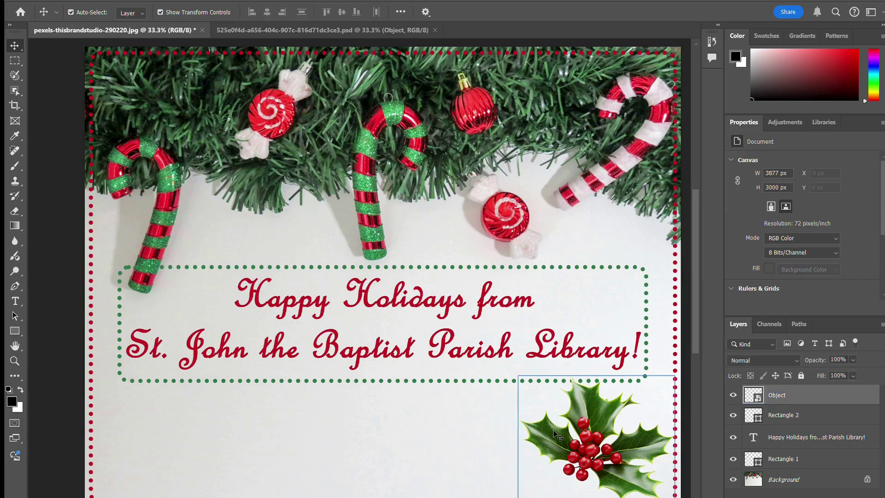
left_click_drag(518, 375, 526, 381)
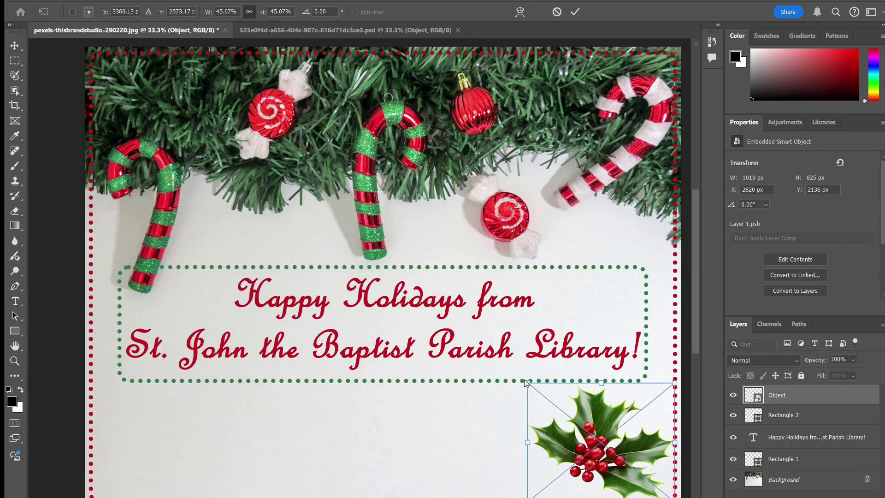
key("Return")
Duplicate the holly as a horizontally flipped copy in the card's lower-left corner, and lock the red dotted border's layer
key("ctrl+j")
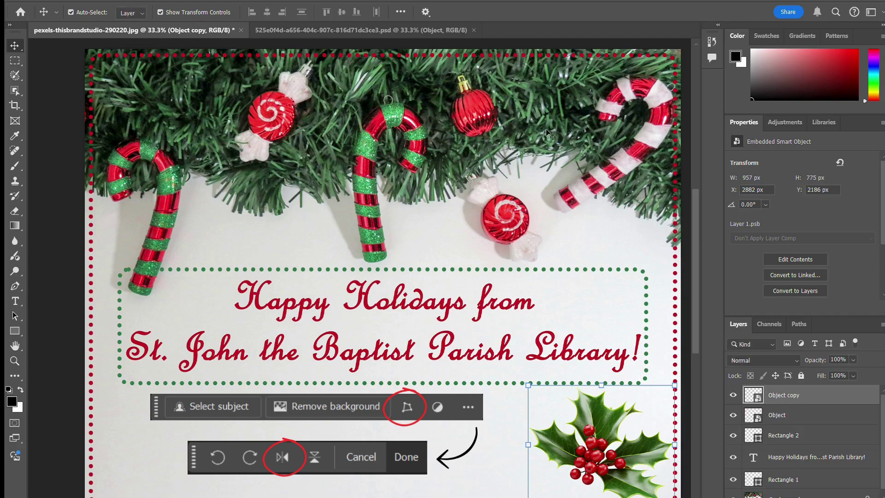
left_click(91, 144, "shift")
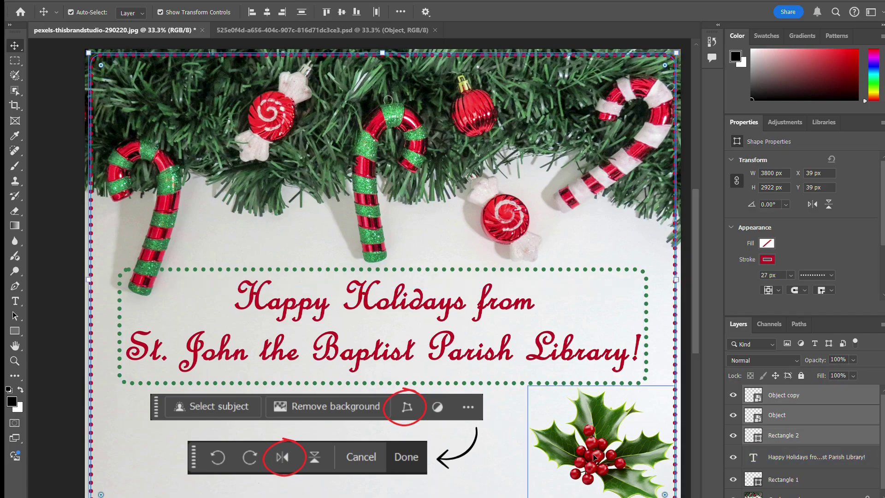
left_click(791, 394)
left_click(783, 435, "shift")
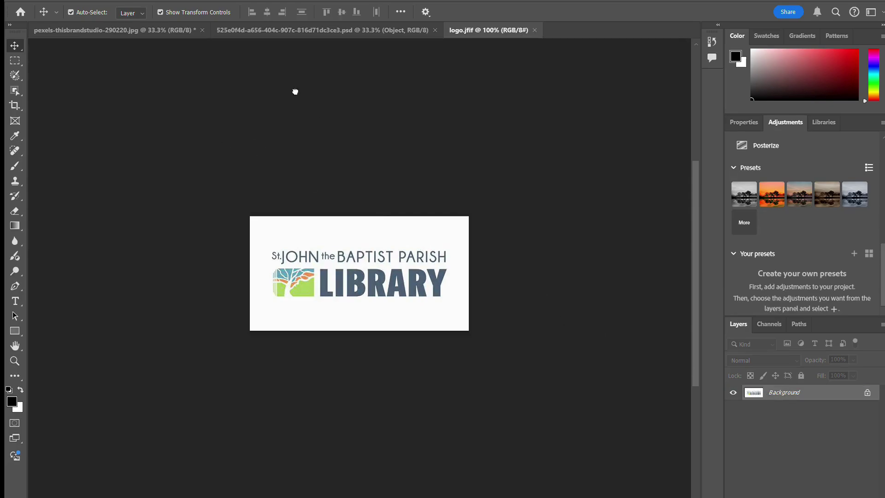
Bring the library logo from logo.jfif onto the greeting card, enlarge it to about 255% and center it between the two holly sprigs
left_click(109, 32)
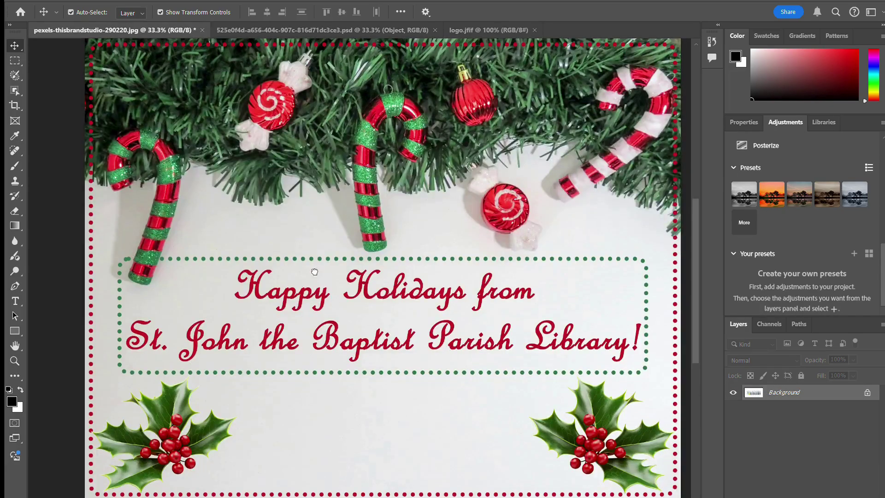
left_click_drag(395, 450, 327, 399)
left_click_drag(369, 421, 483, 480)
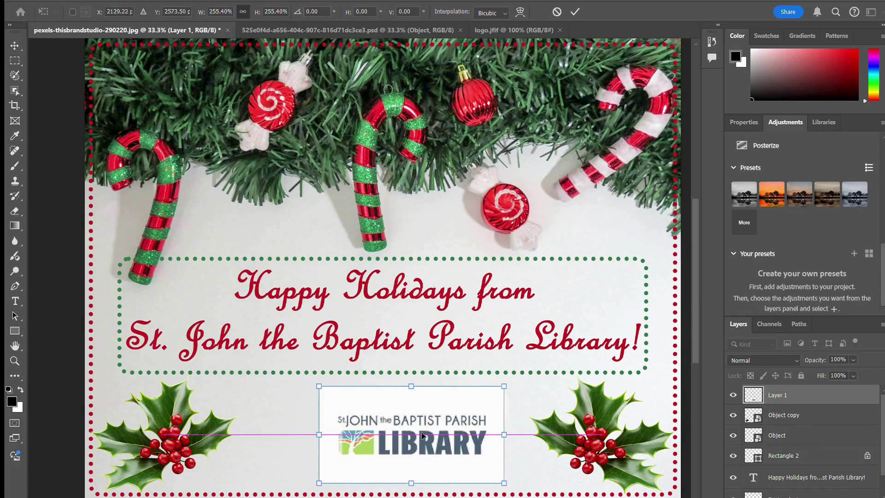